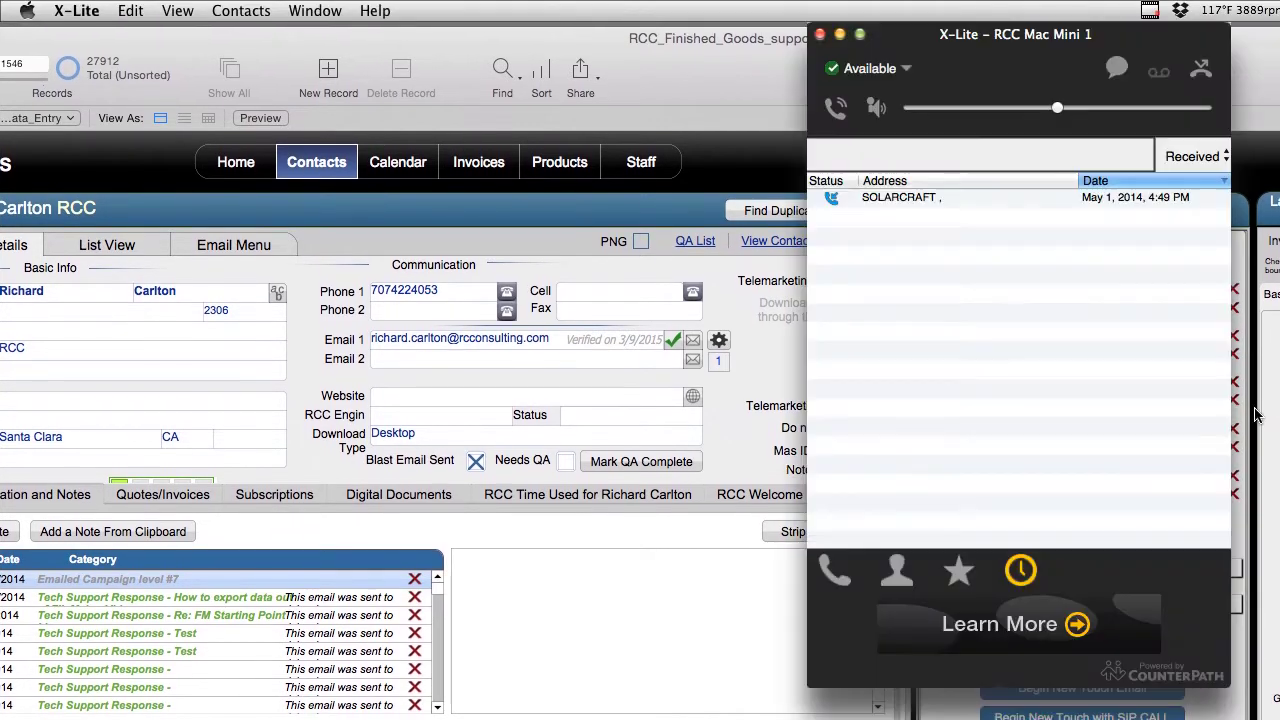
View the X-Lite version and credits information and close it
click(77, 10)
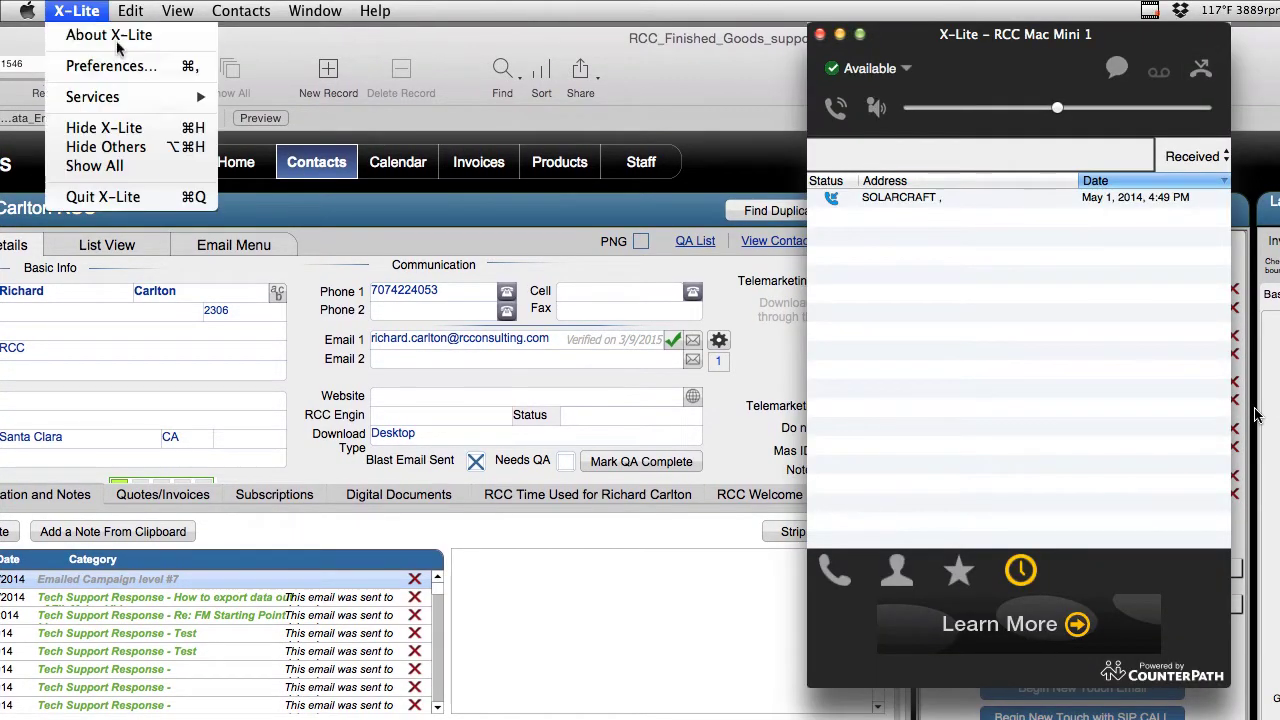
click(85, 32)
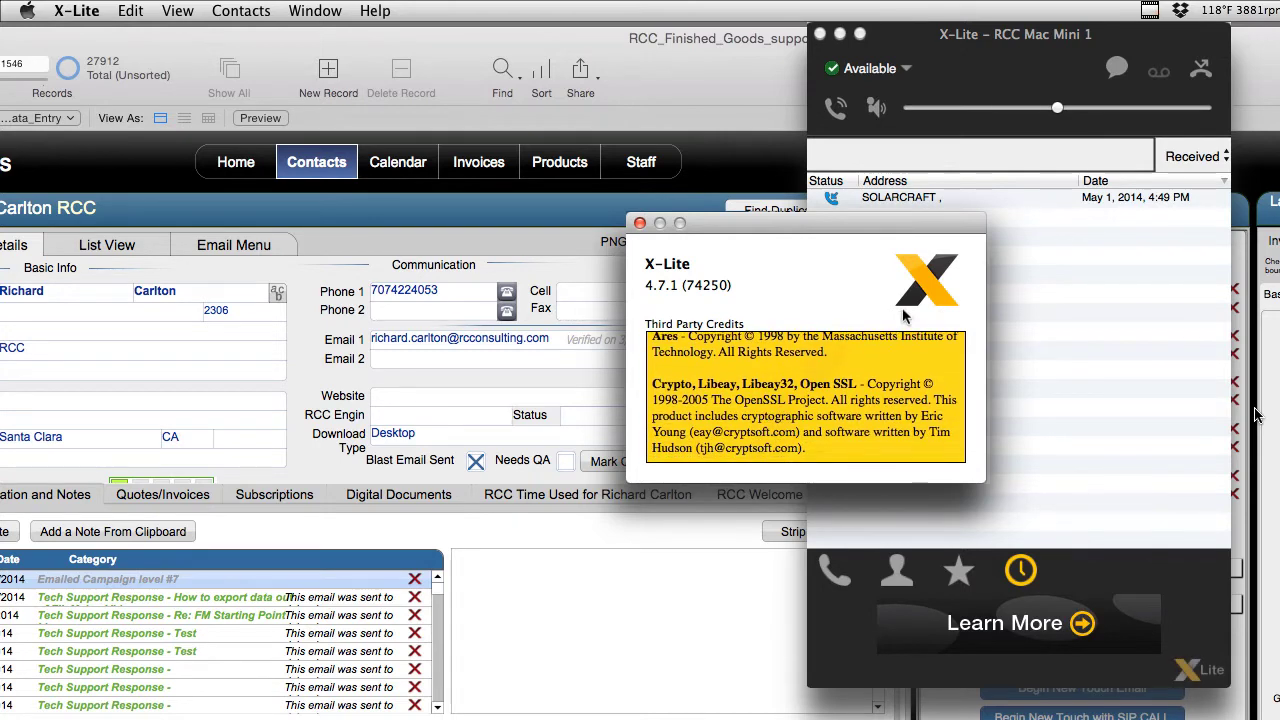
click(640, 222)
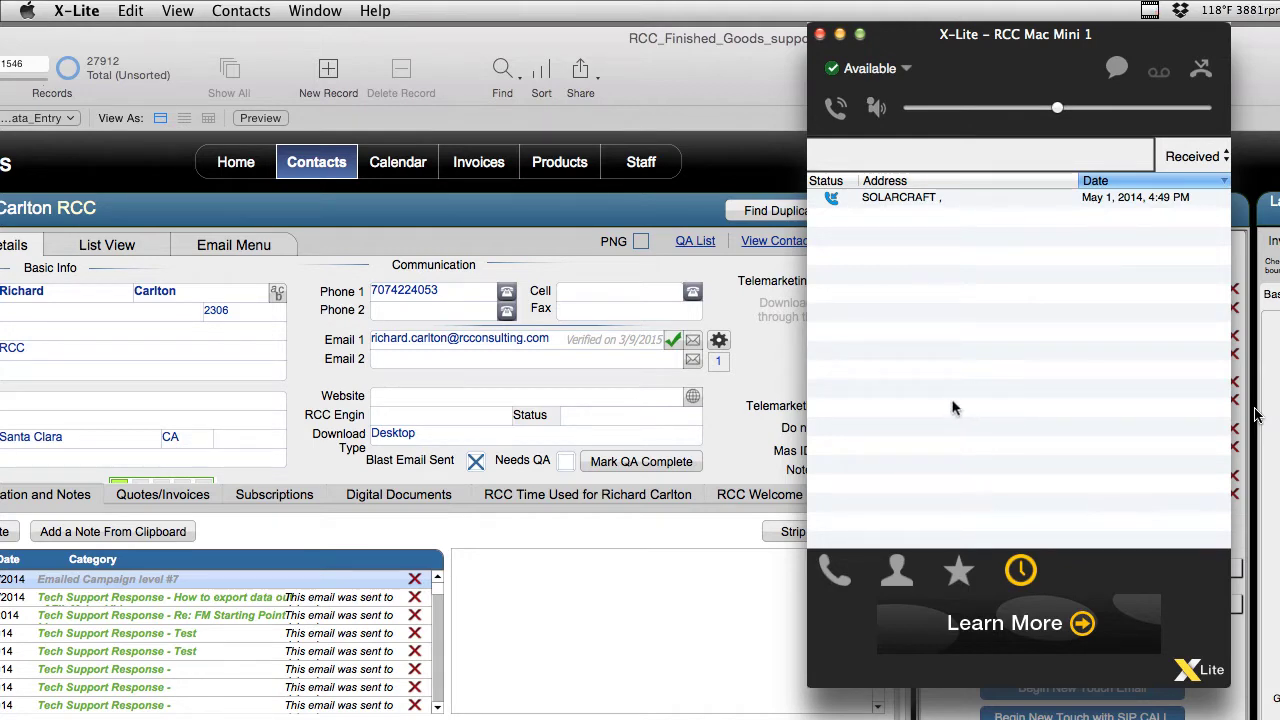
Move the X-Lite window lower over the contact record and review its application preferences without changing them
drag(926, 34, 790, 101)
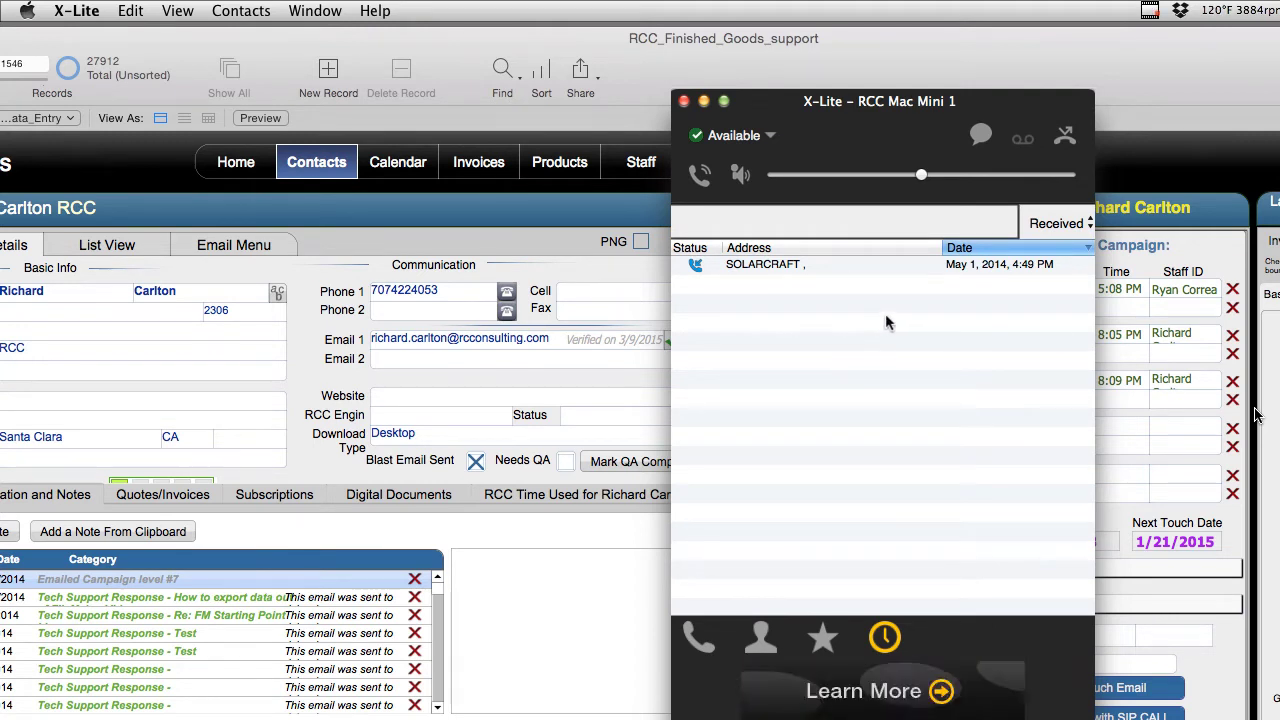
click(76, 10)
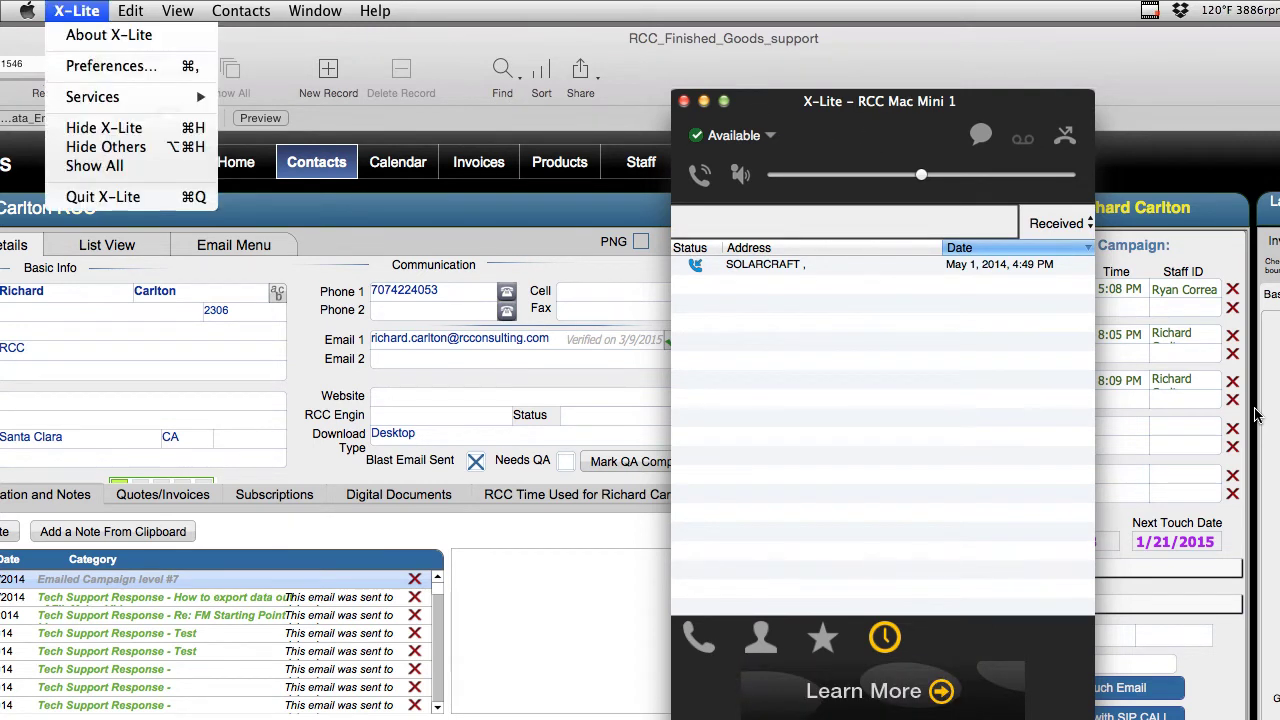
click(79, 66)
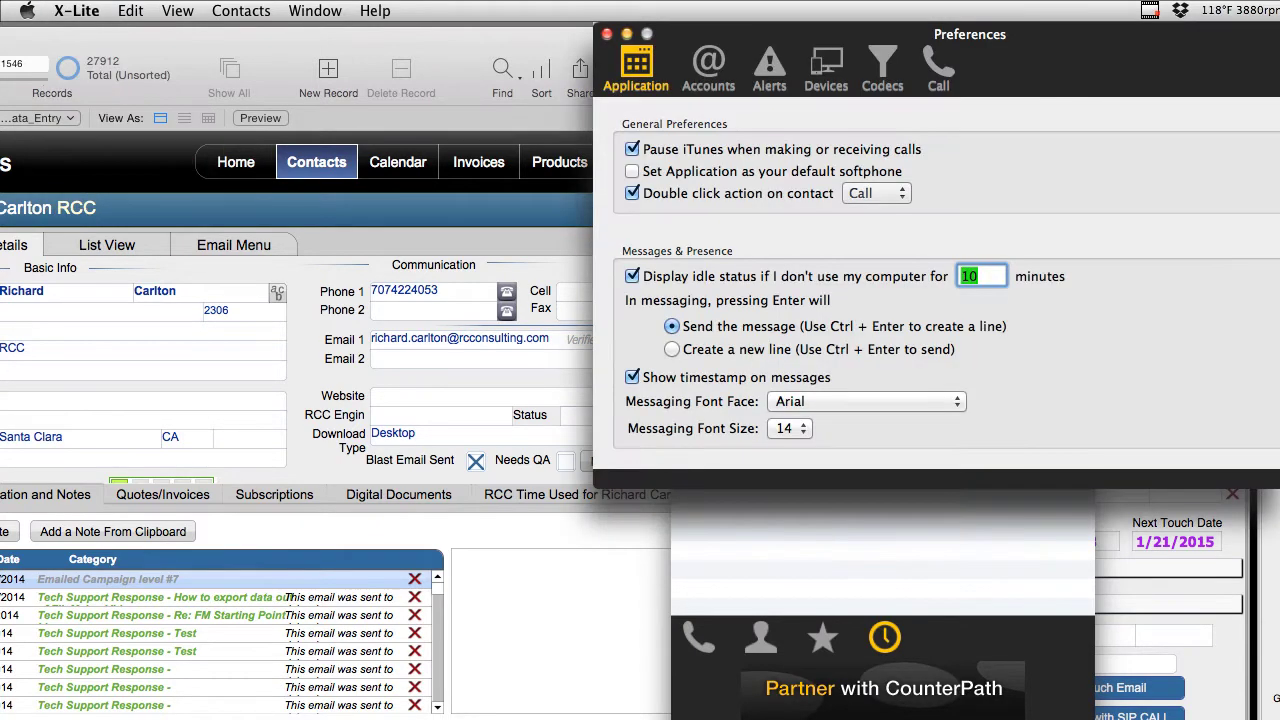
click(607, 35)
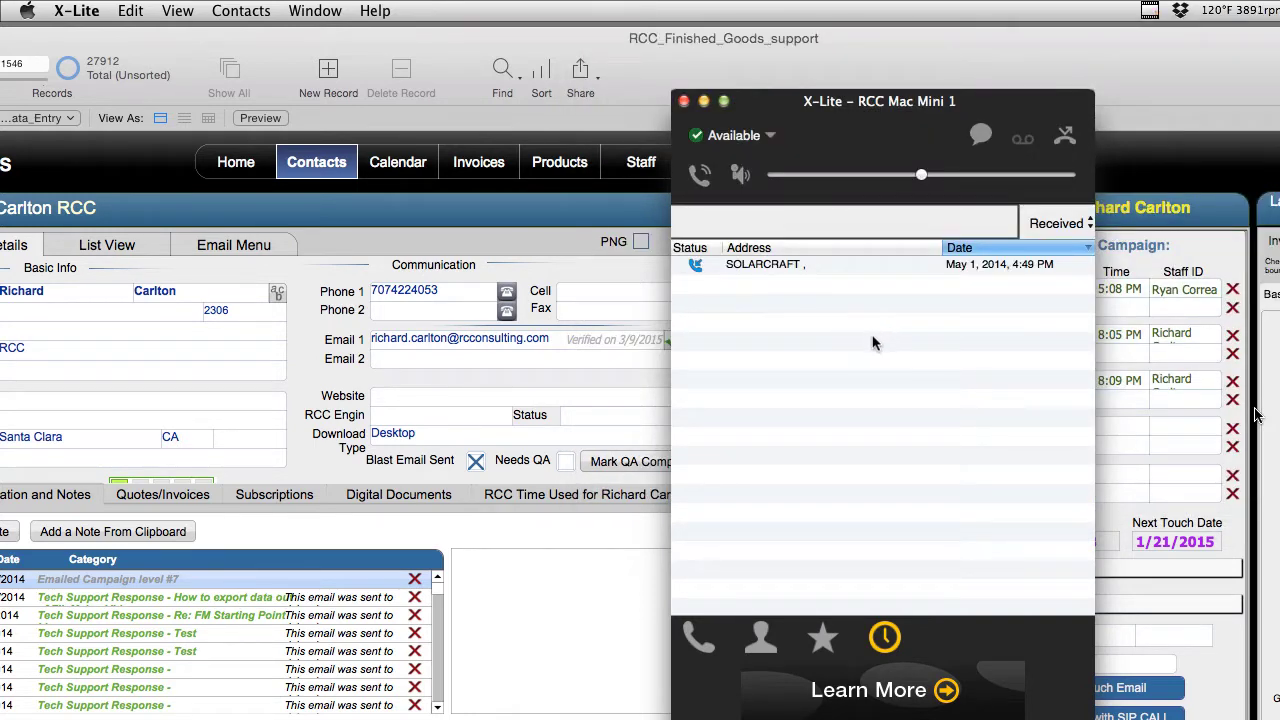
Close the X-Lite softphone window, switch to FileMaker Pro Advanced and reposition the contacts window
click(686, 104)
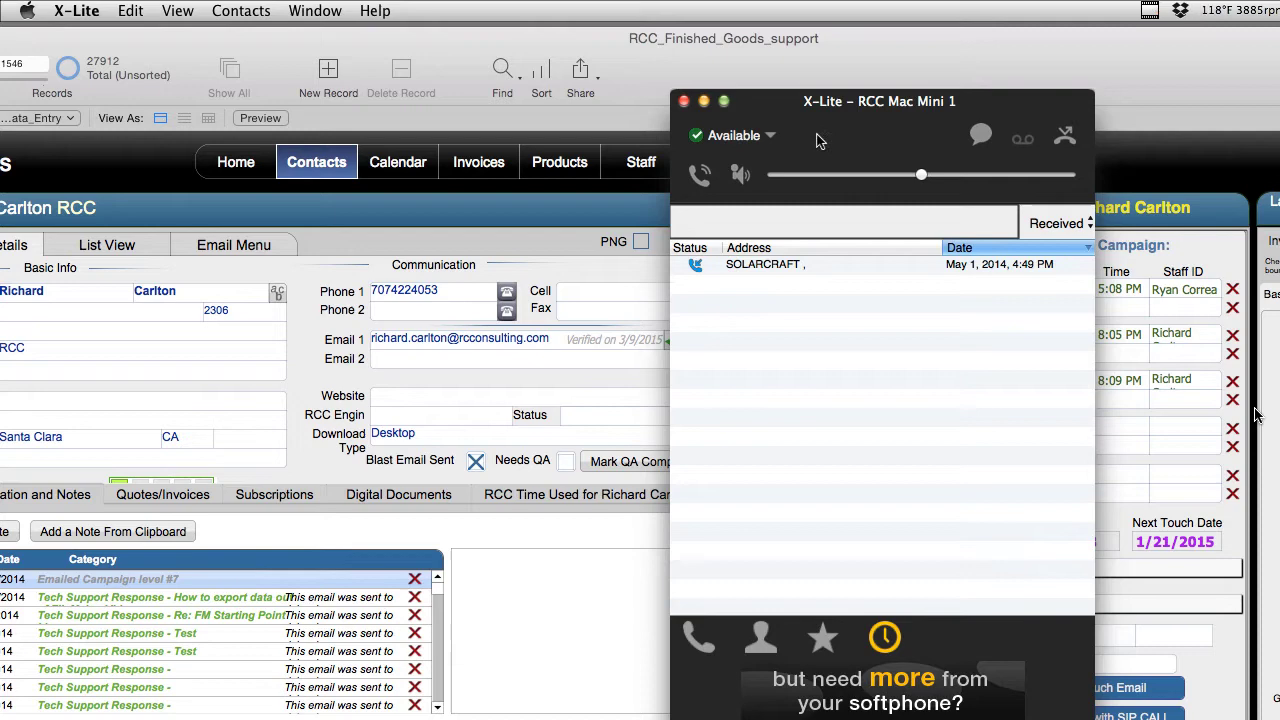
click(685, 102)
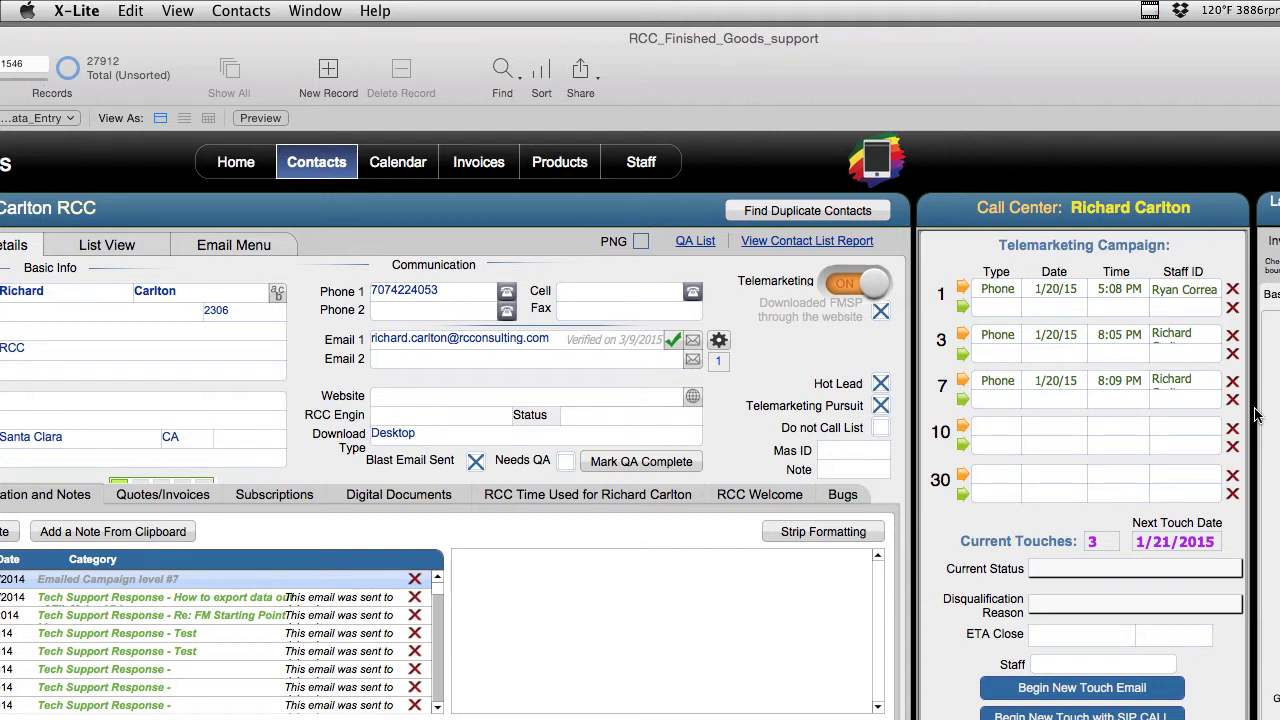
click(655, 14)
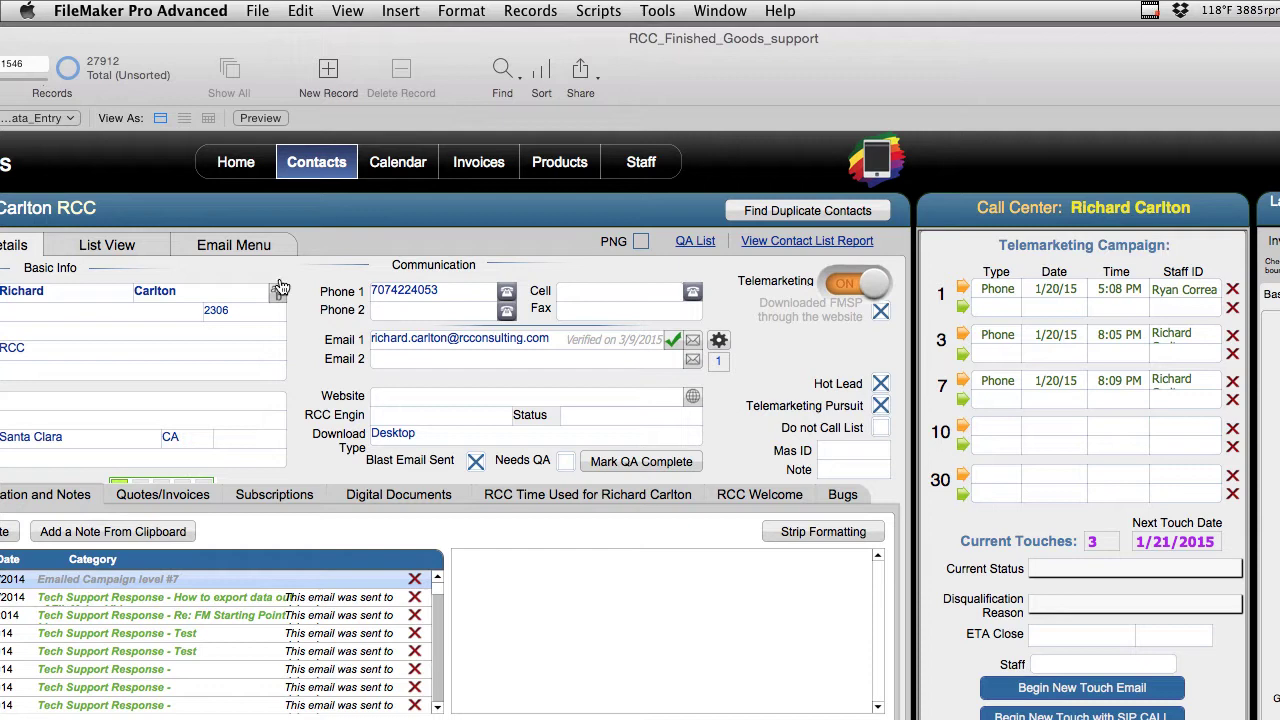
drag(280, 48, 320, 43)
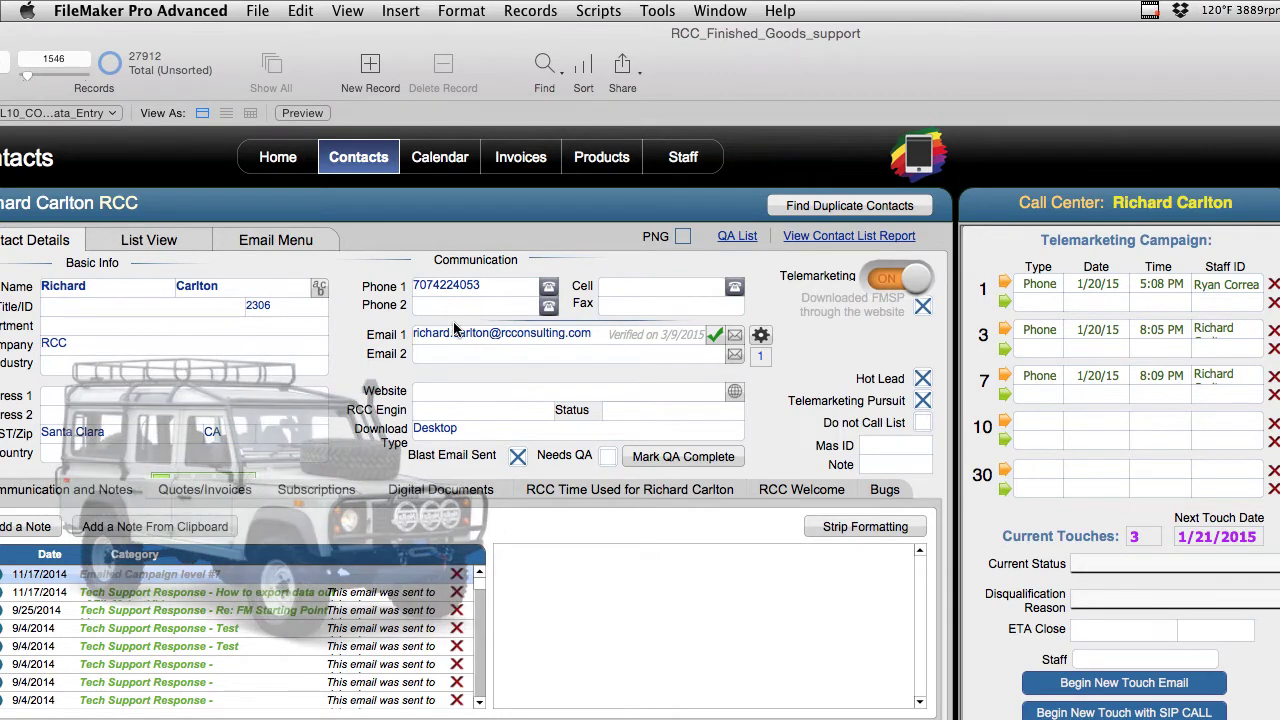
Begin a new touch with SIP call for the contact and arrange the softphone and Telemarketing Details windows
click(1100, 713)
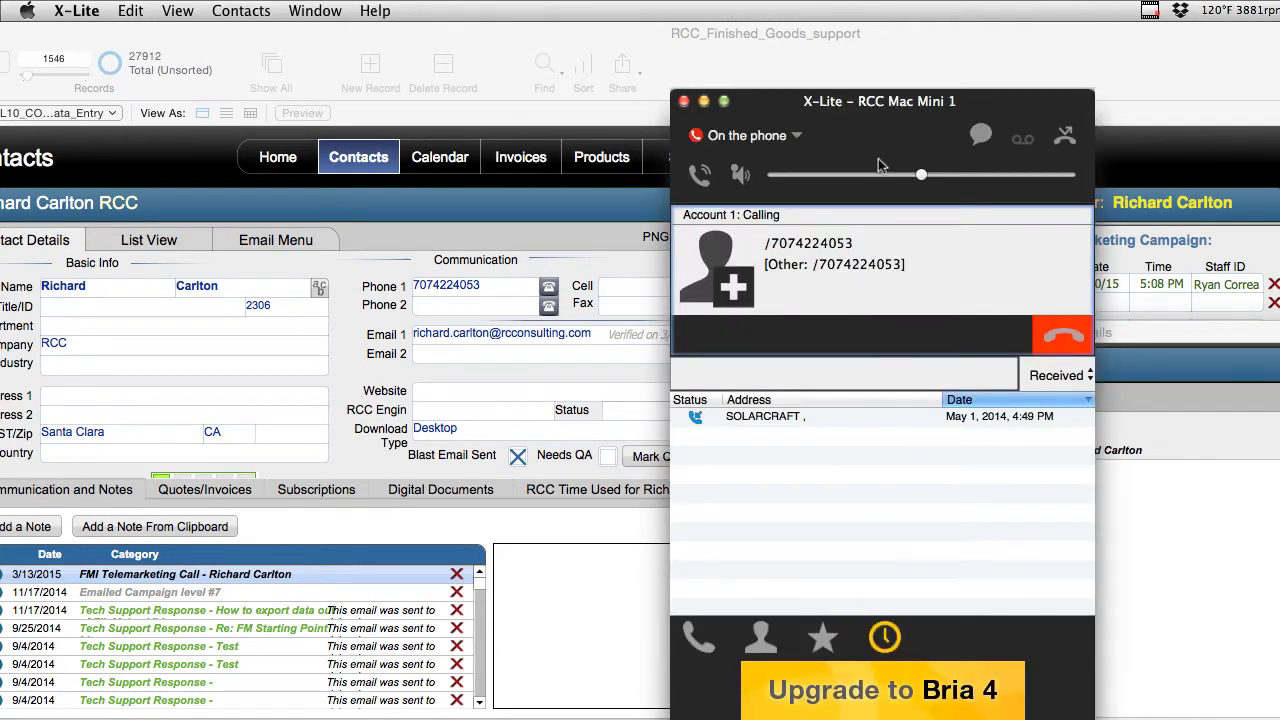
drag(903, 108, 222, 66)
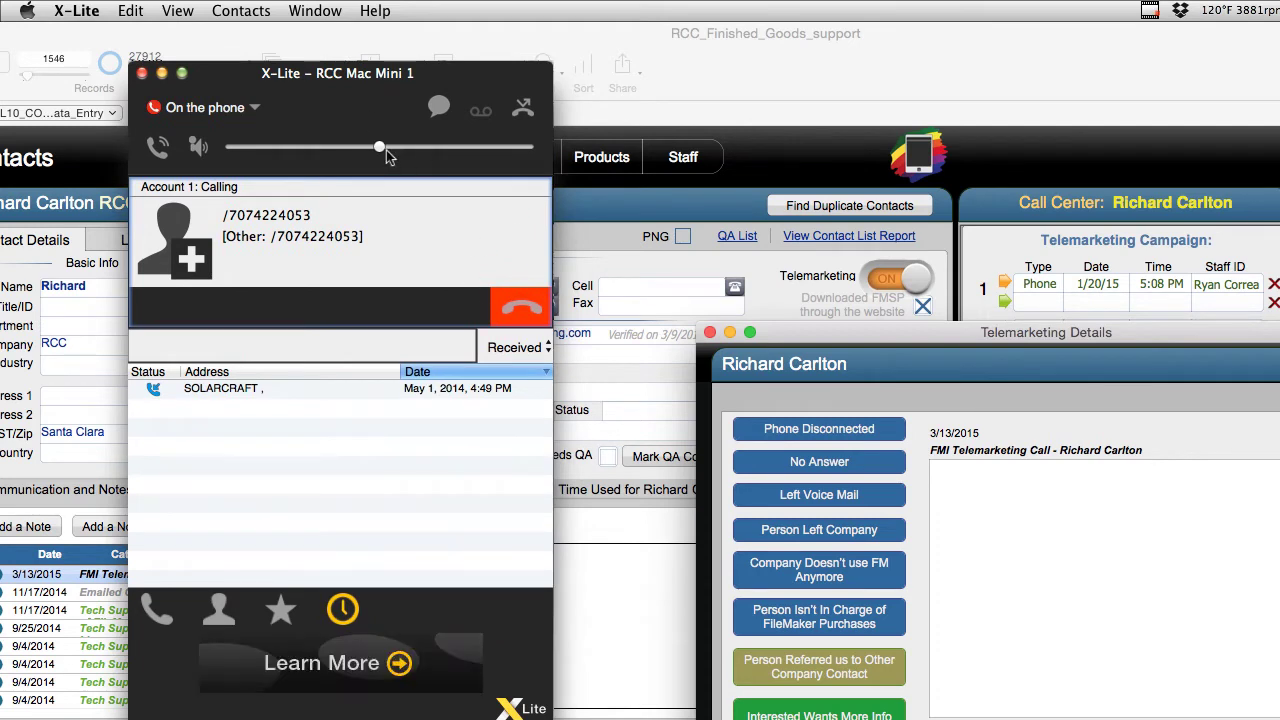
key(super+Tab)
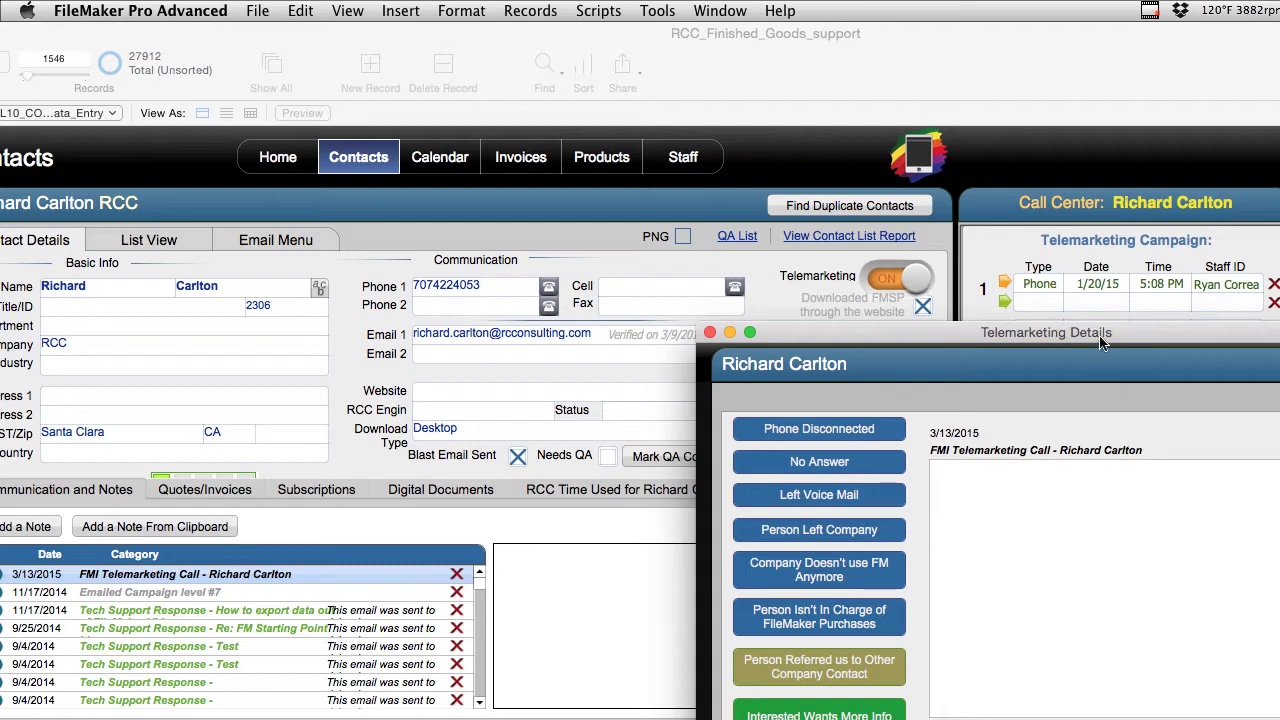
drag(1100, 343, 1051, 268)
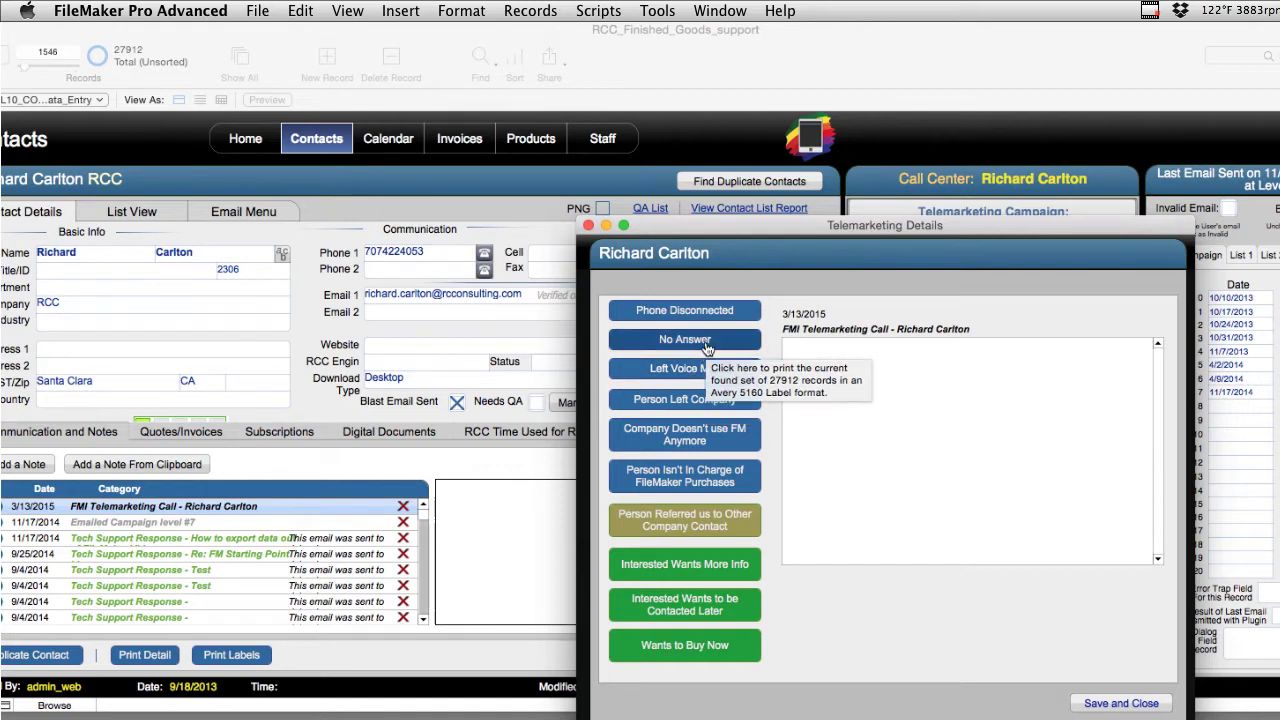
Log the telemarketing call as No Answer, save and close its details, and hang up the call
click(700, 342)
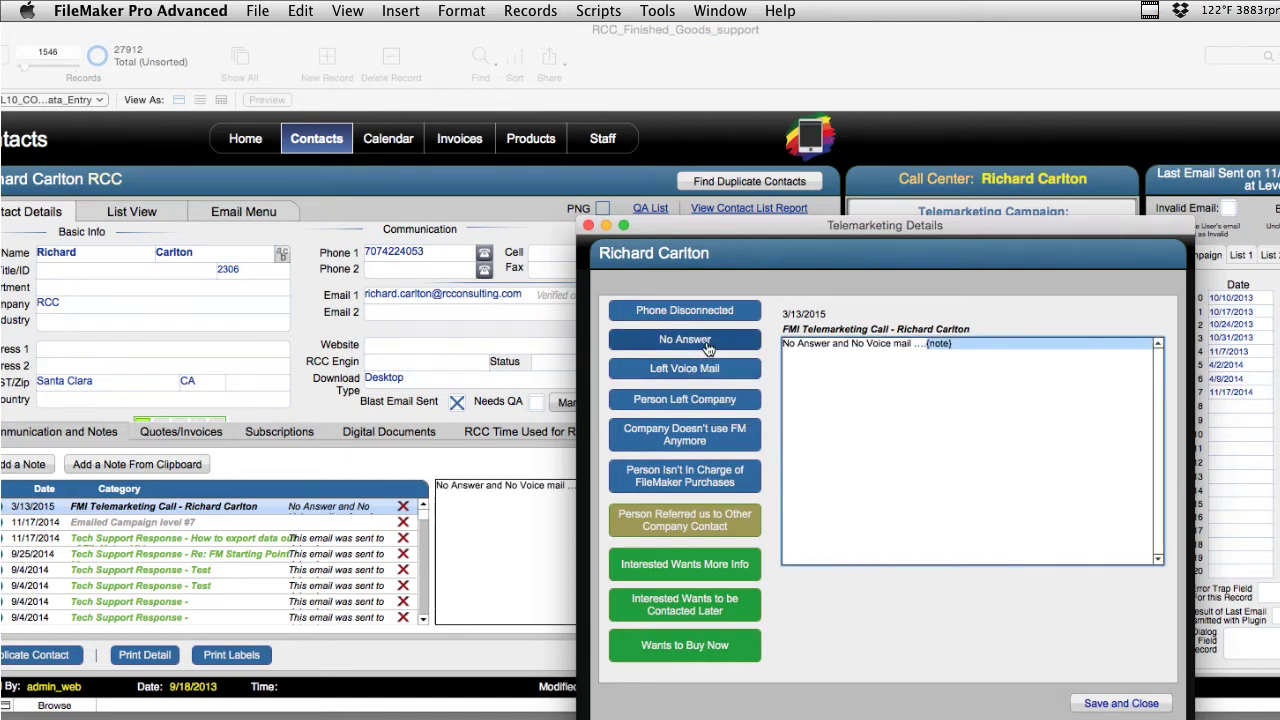
click(1132, 704)
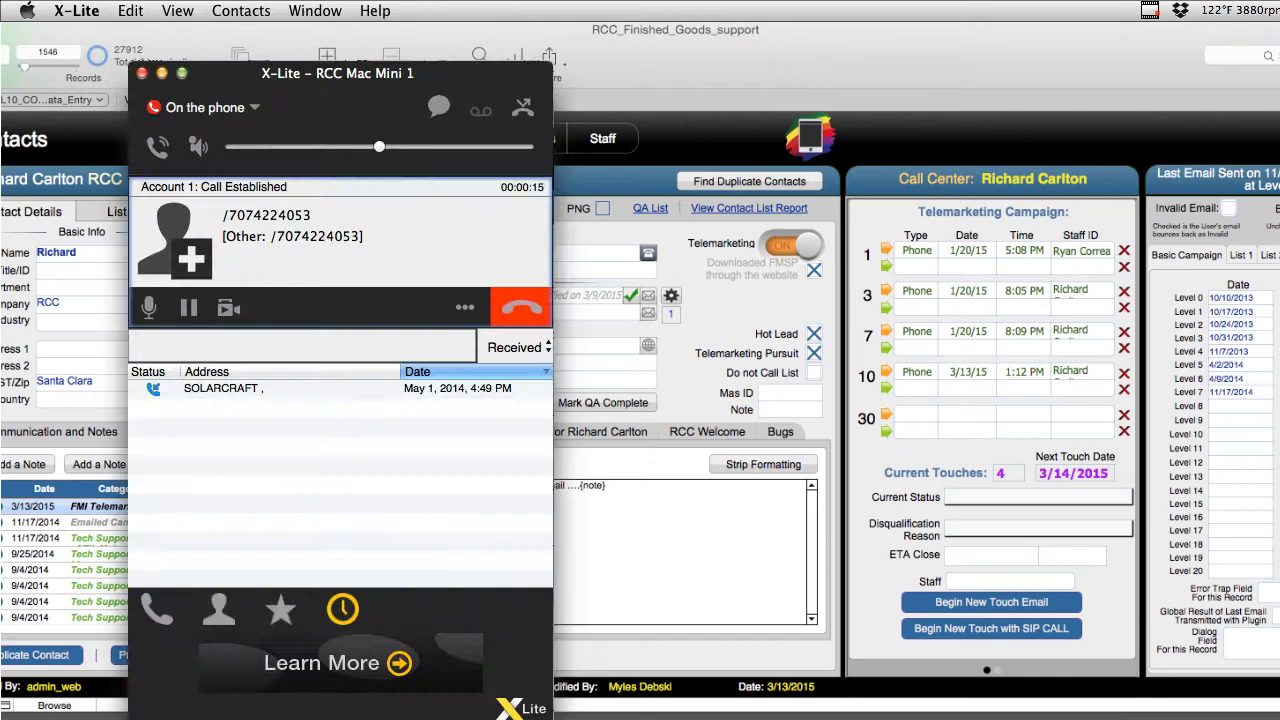
click(520, 308)
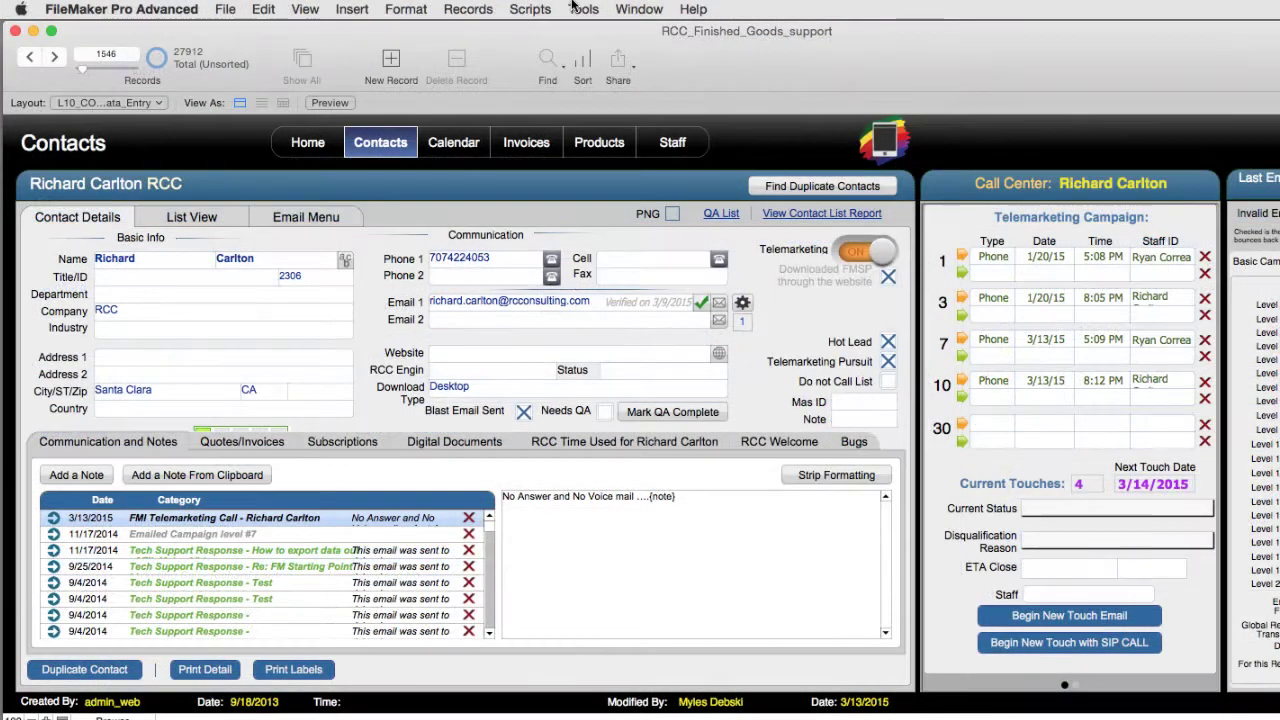
Turn on the Script Debugger, begin a new touch with SIP call and step into the Dial SIP from Contact Data Entry script
click(576, 9)
click(589, 34)
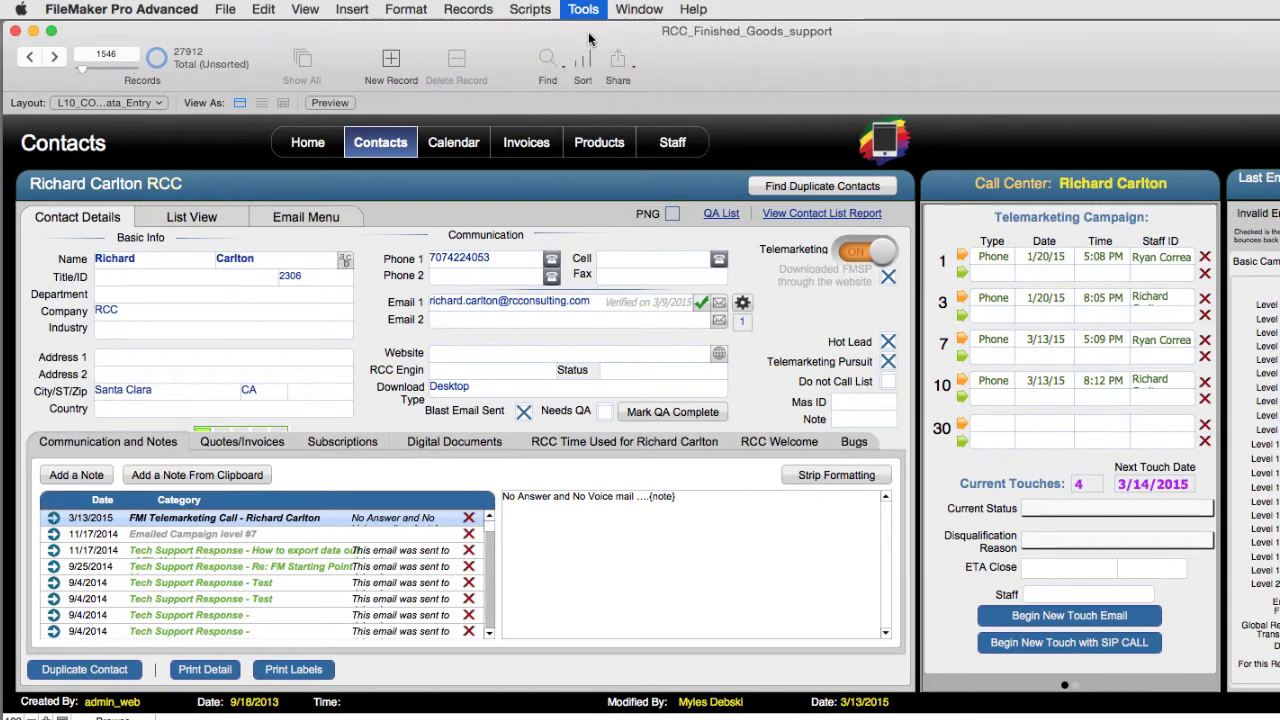
click(1079, 651)
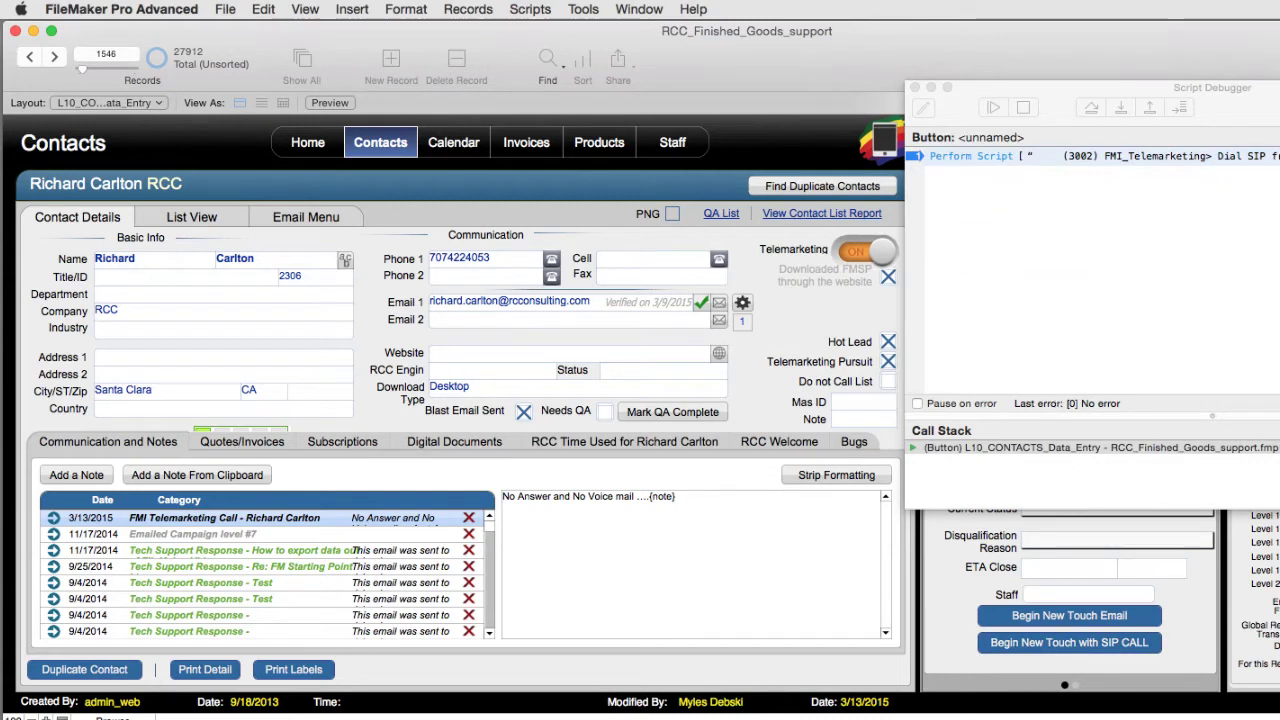
click(1121, 108)
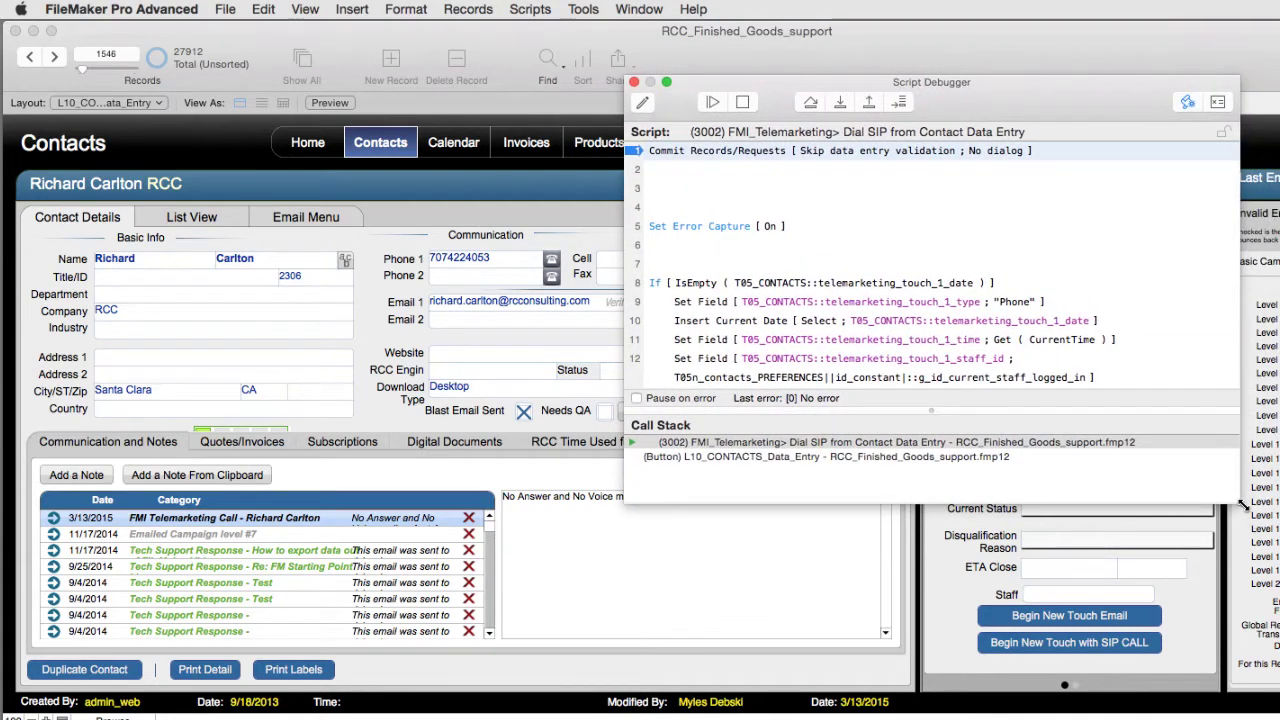
Enlarge the Script Debugger window and move it so the Call Center section stays visible beside it
drag(1240, 505, 1279, 706)
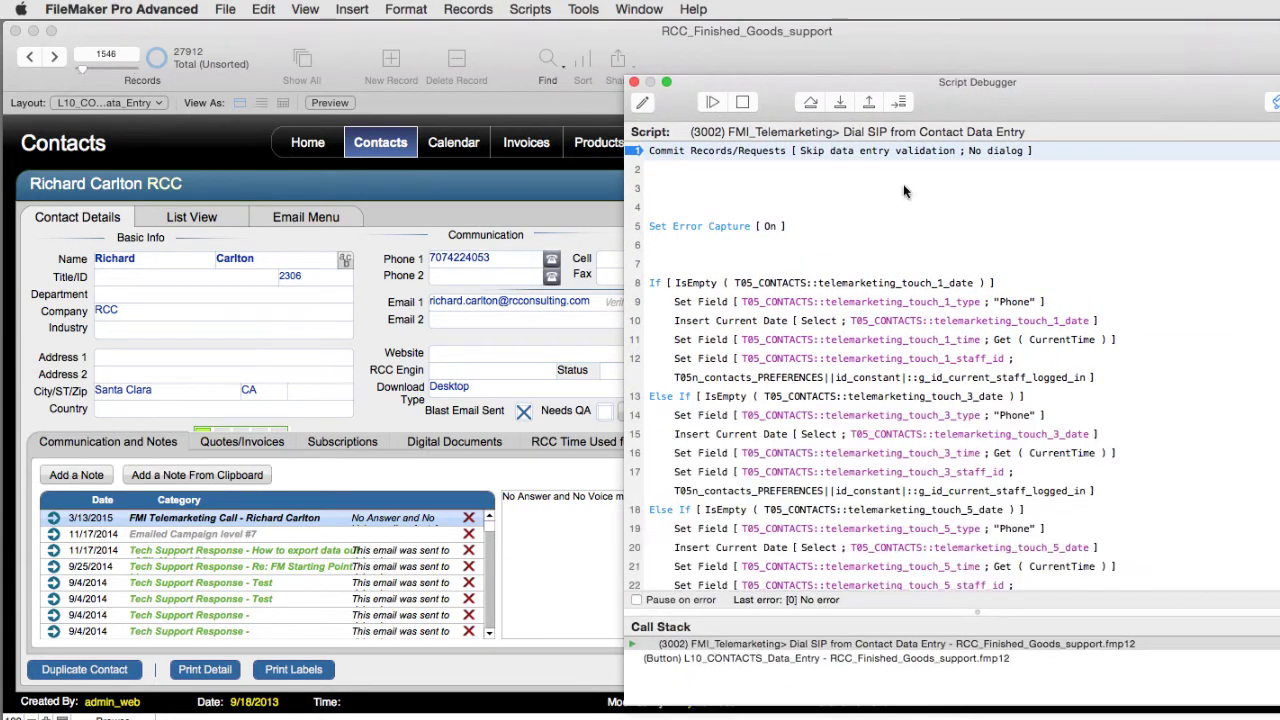
double_click(848, 82)
drag(848, 70, 621, 78)
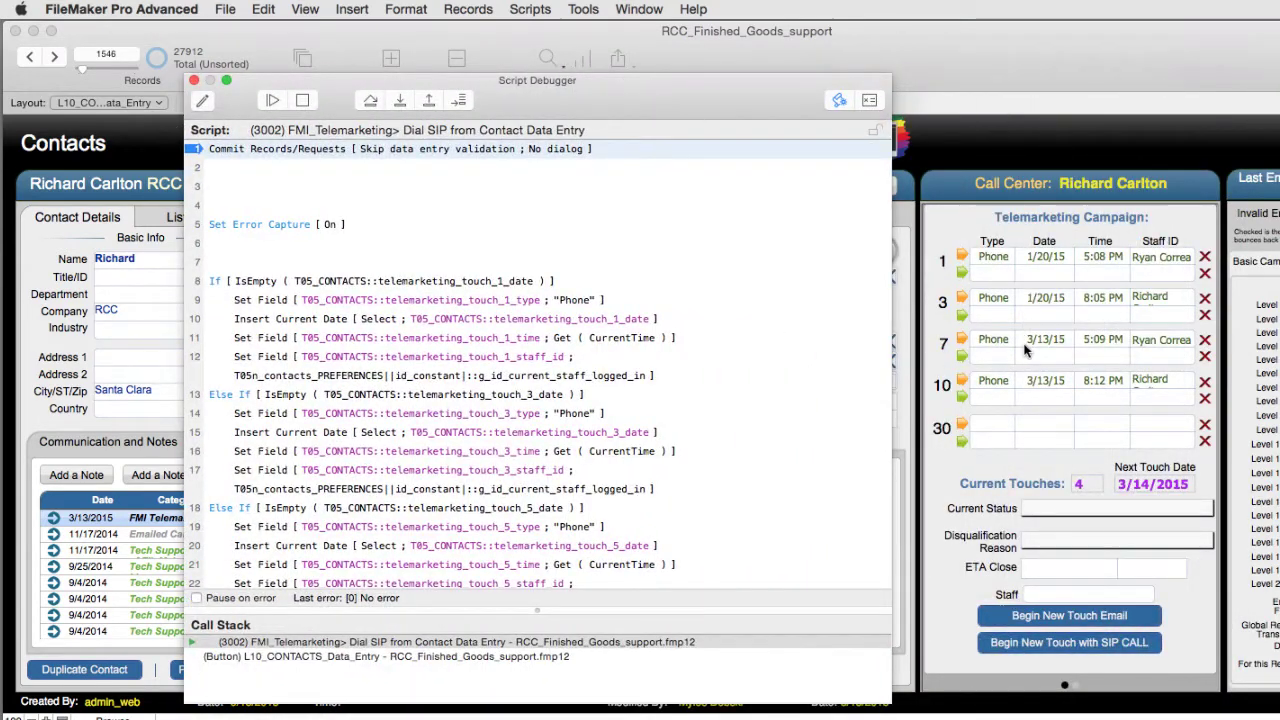
drag(686, 113, 714, 100)
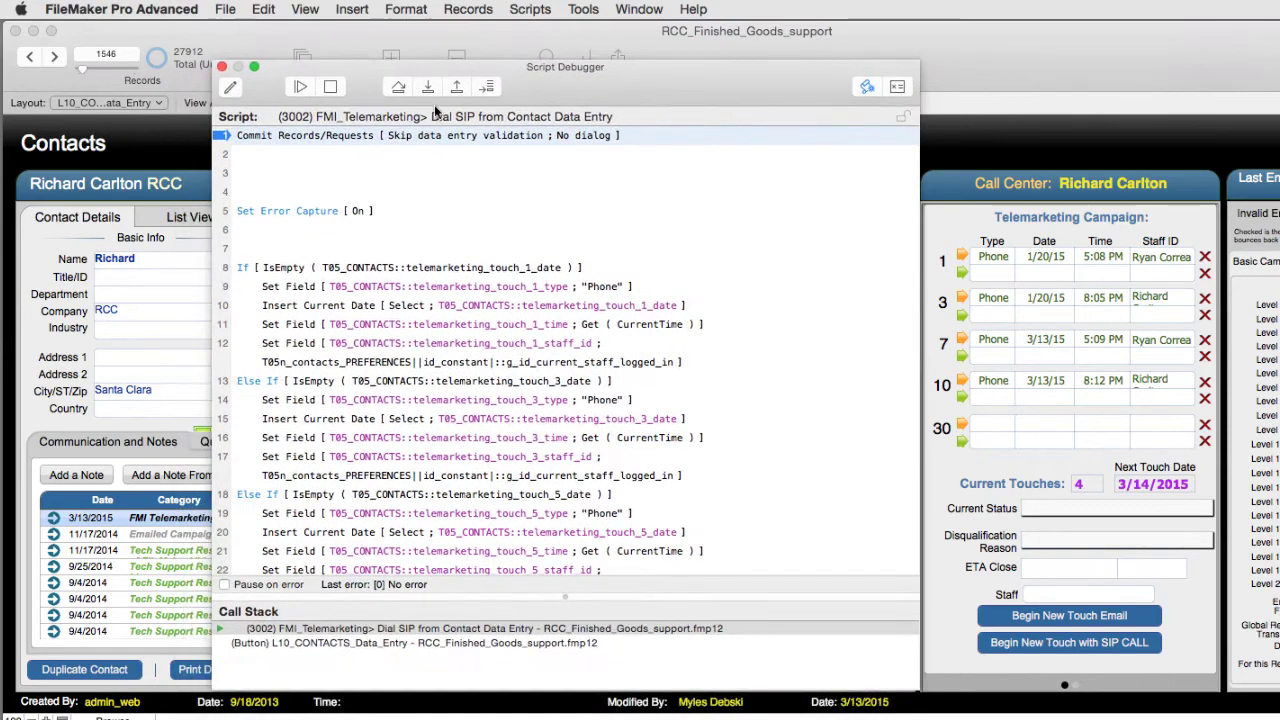
Step over the script's touch-date conditions to fill the day 30 touch with type, date, time and staff ID, stopping at End If
click(399, 87)
click(399, 87)
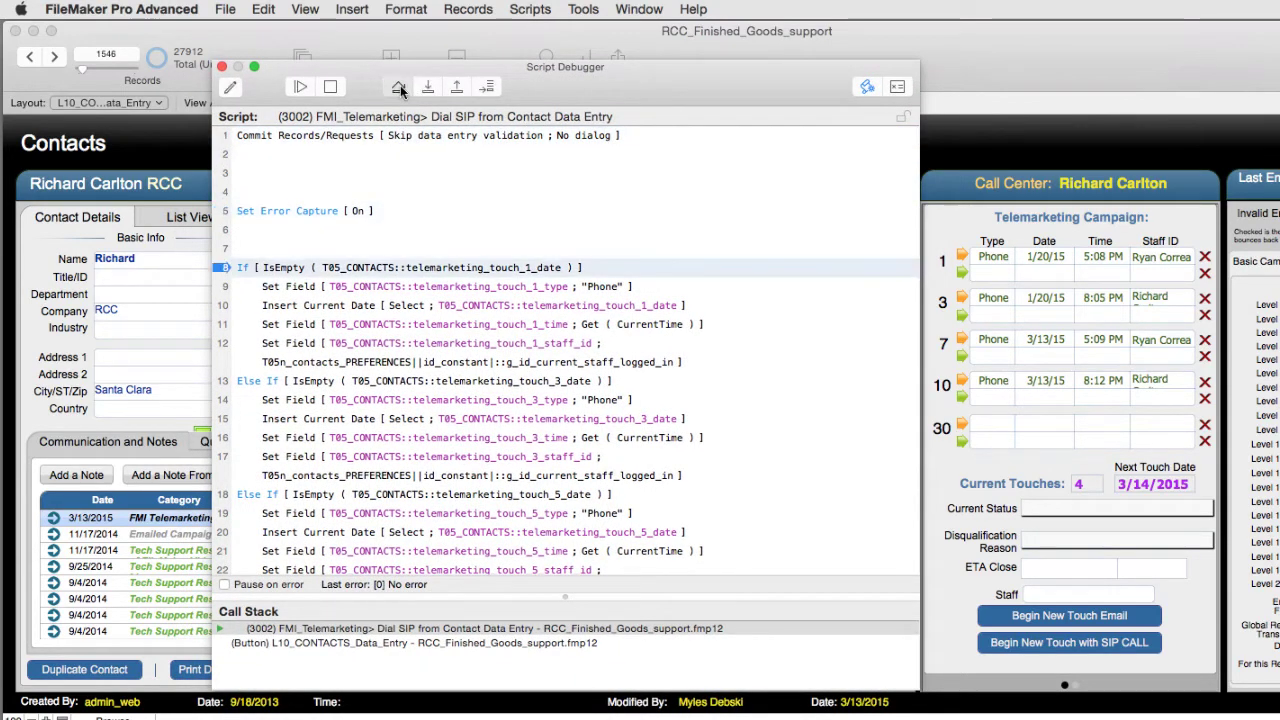
click(399, 87)
click(399, 87)
click(399, 87)
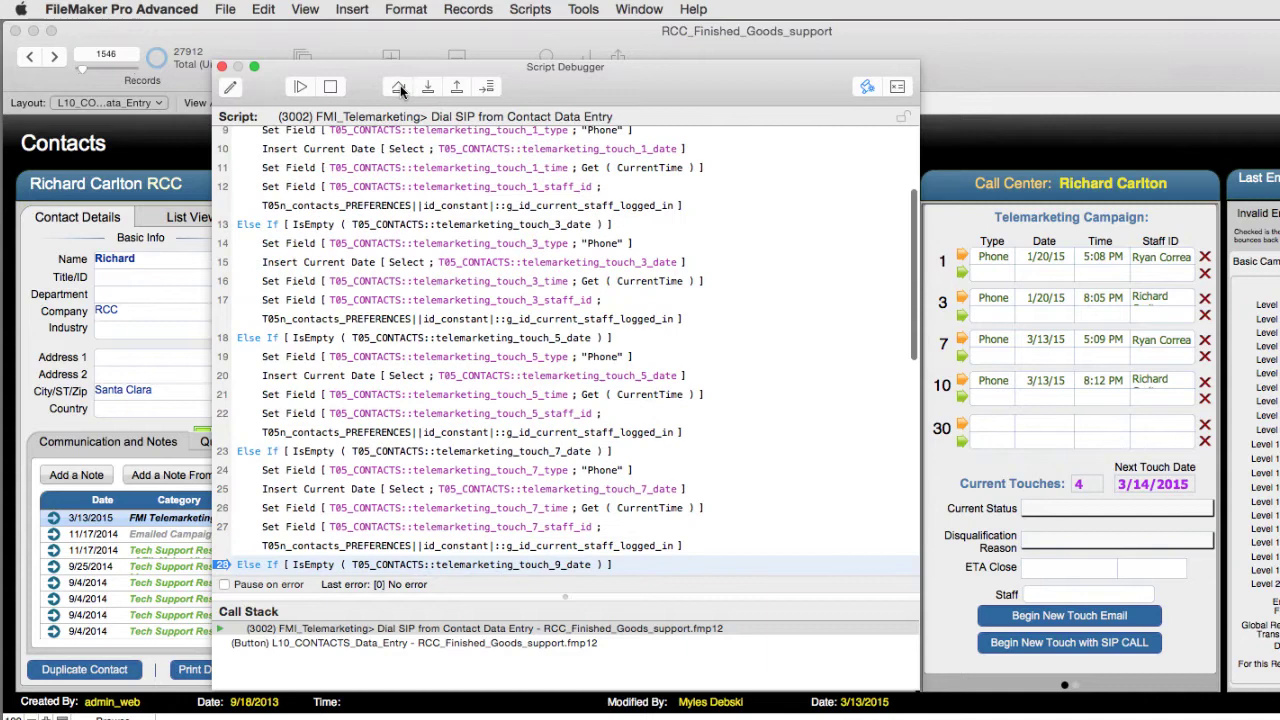
click(400, 85)
click(400, 85)
click(400, 85)
click(400, 85)
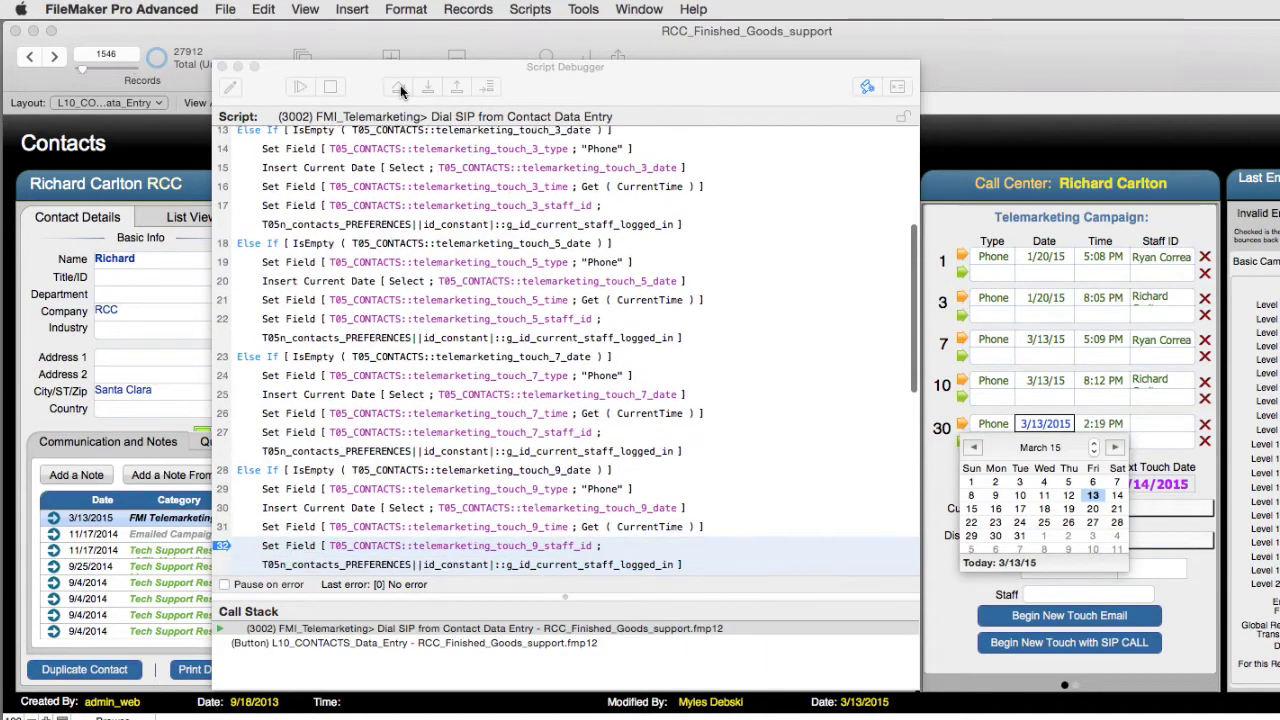
click(400, 85)
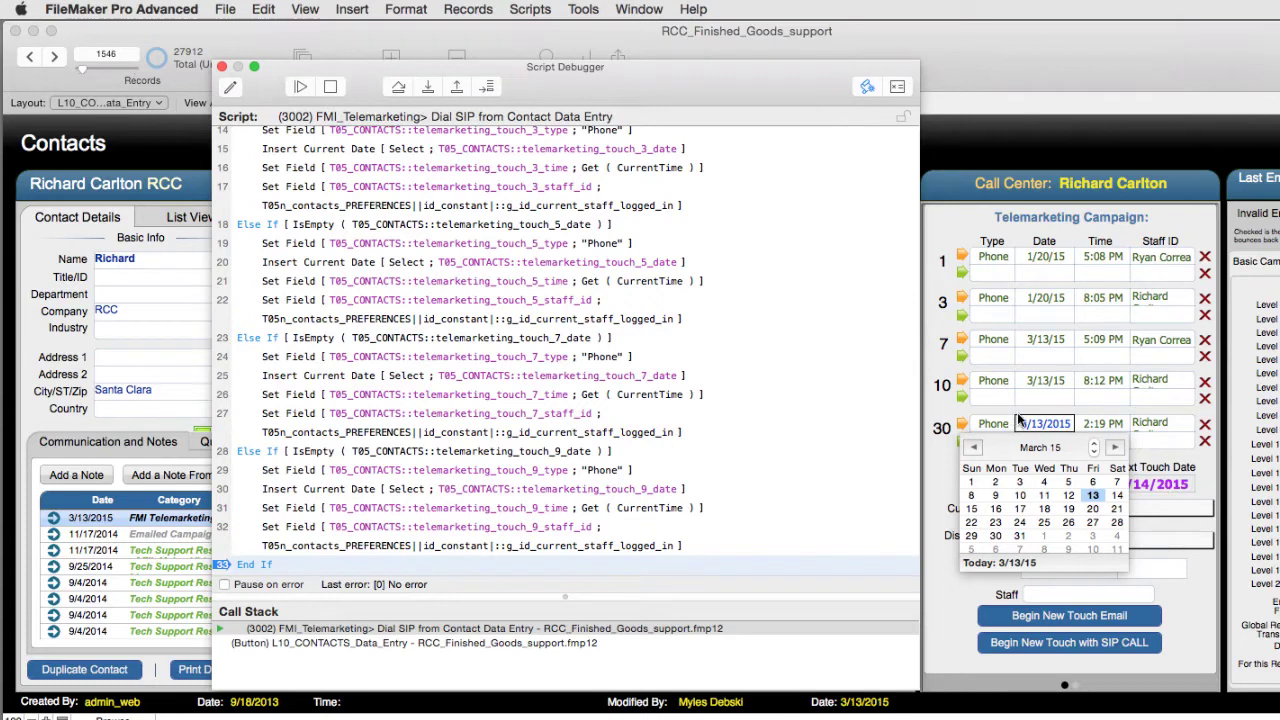
Step through storing the contact ID and the triggered Set Next Touch Date script to reach the L102_NOTES_Table_View layout
click(427, 90)
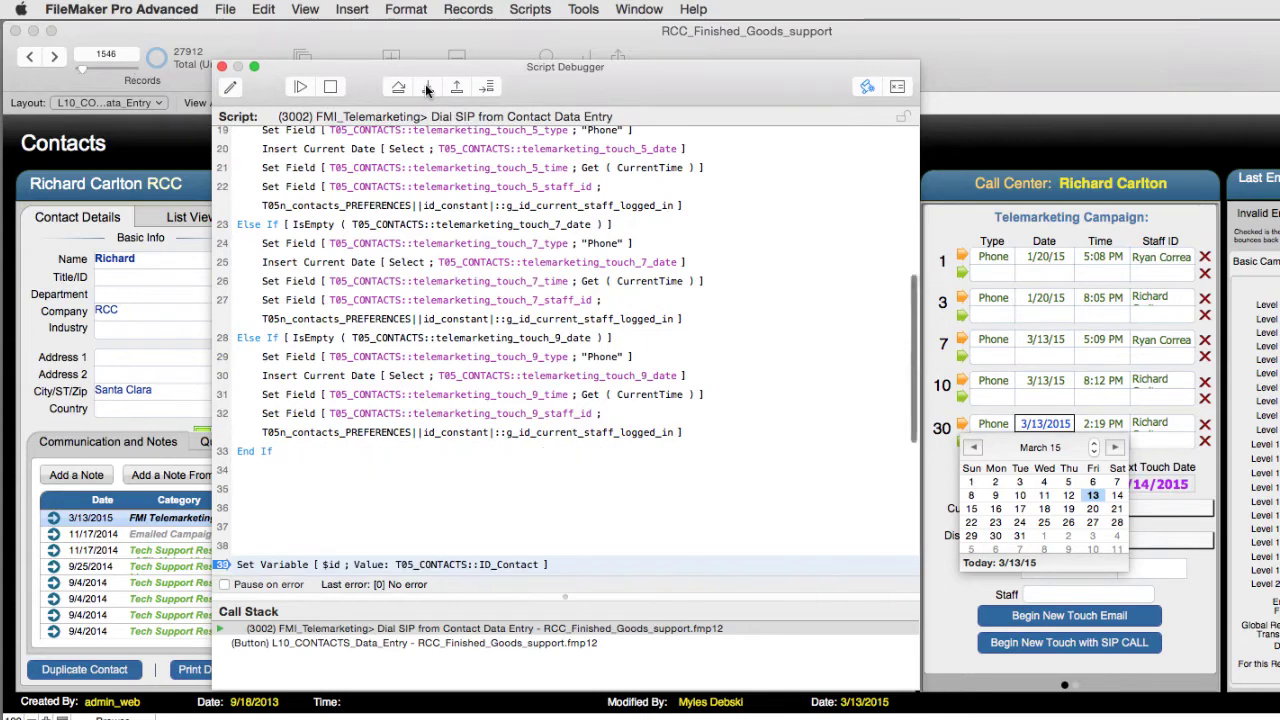
click(427, 90)
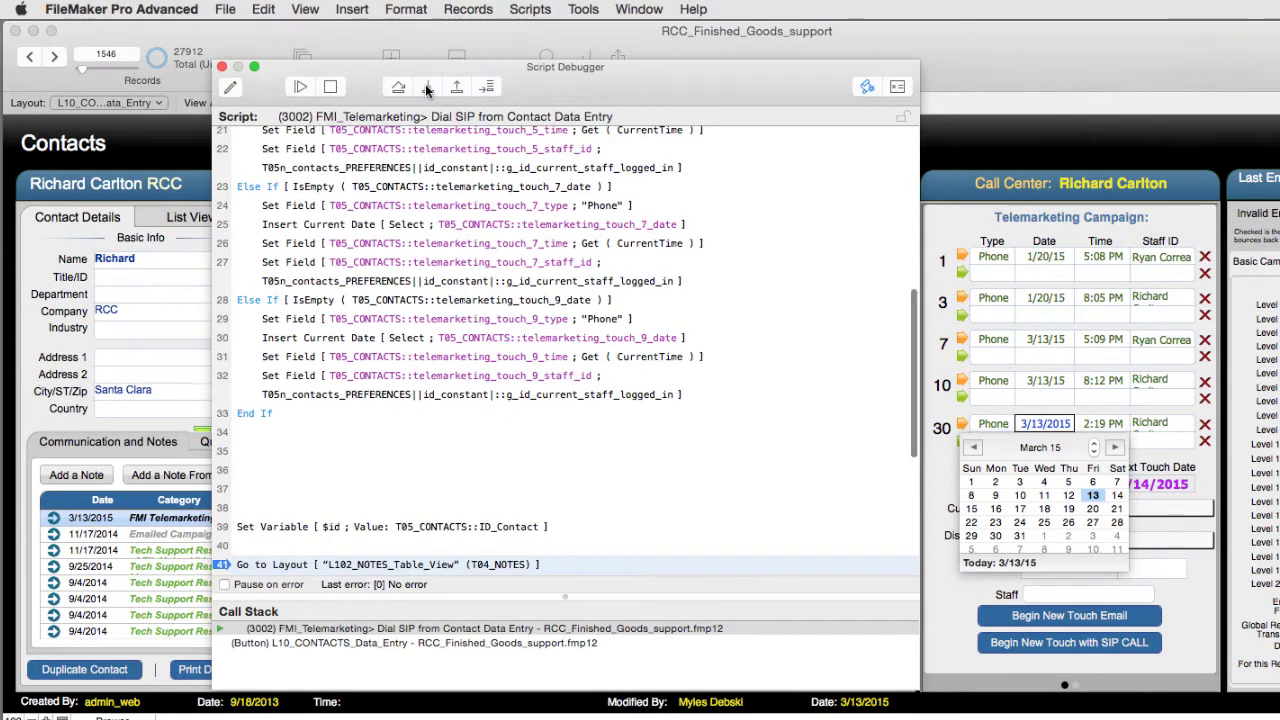
click(427, 90)
click(427, 90)
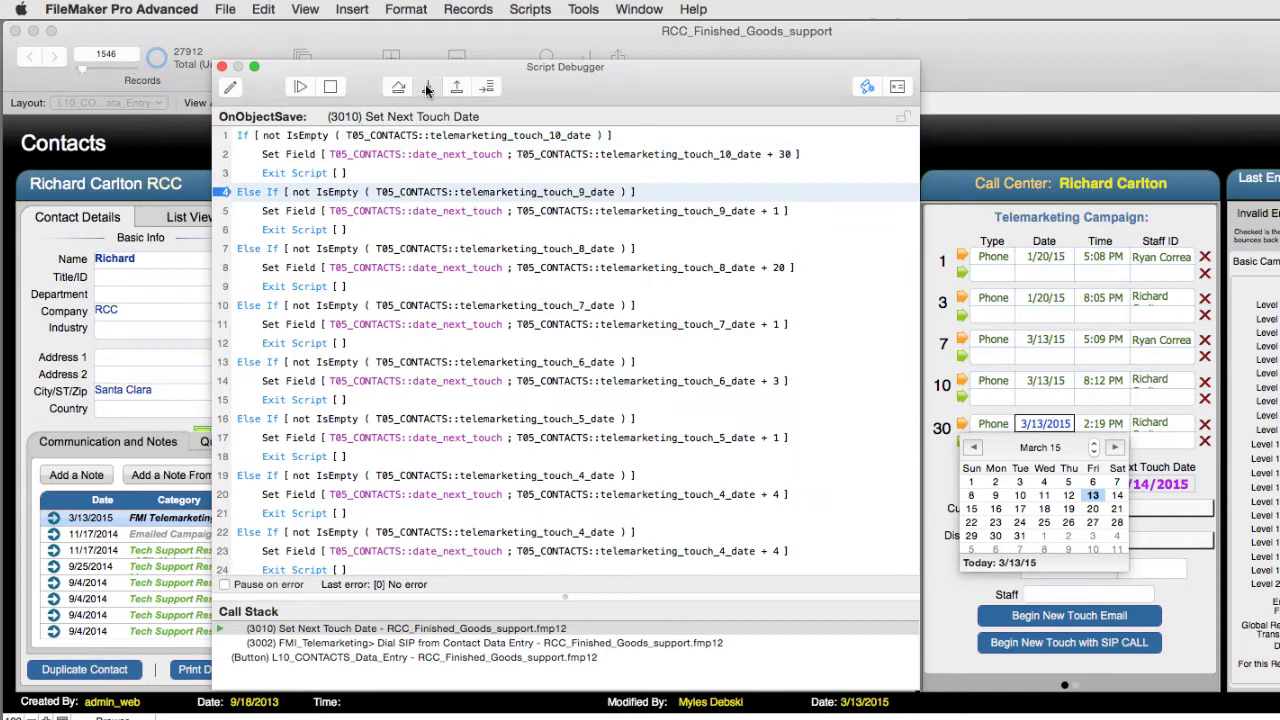
click(427, 90)
click(427, 90)
click(427, 90)
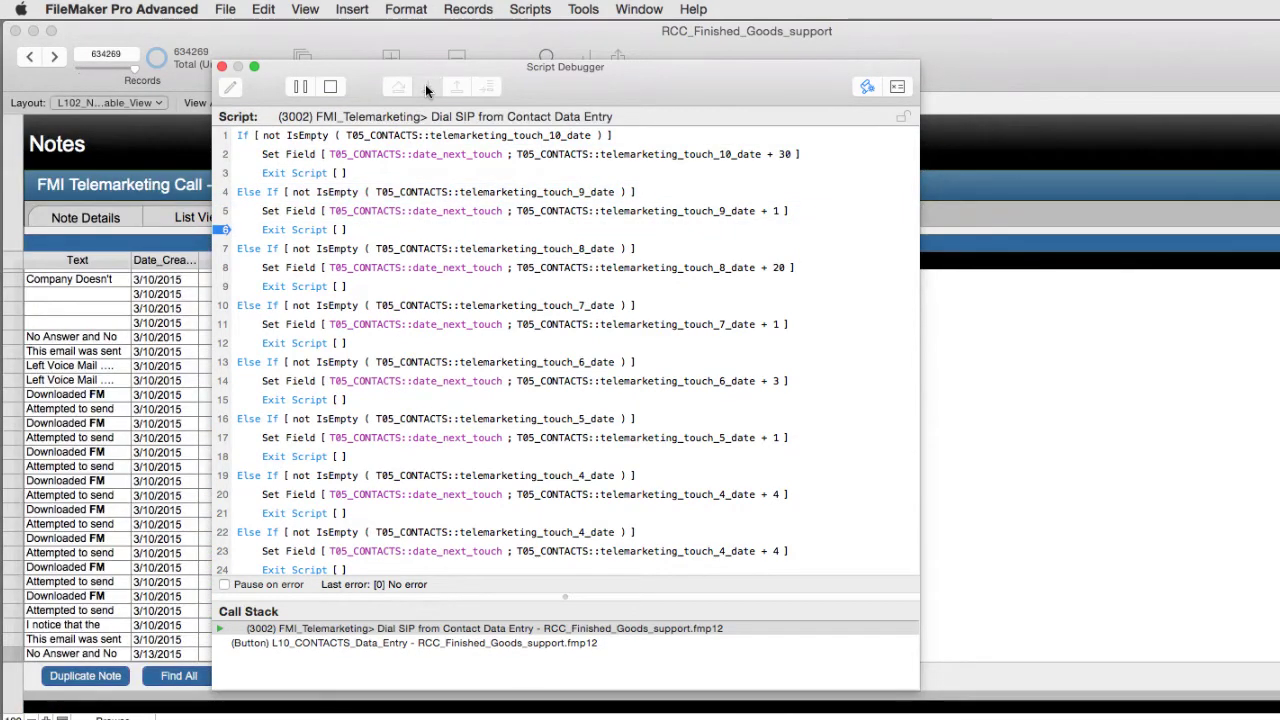
Step through creating and committing the telemarketing note and returning to L10_CONTACTS_Data_Entry, stopping at the Dial Contact1 with SIP call
click(427, 90)
click(427, 90)
click(427, 90)
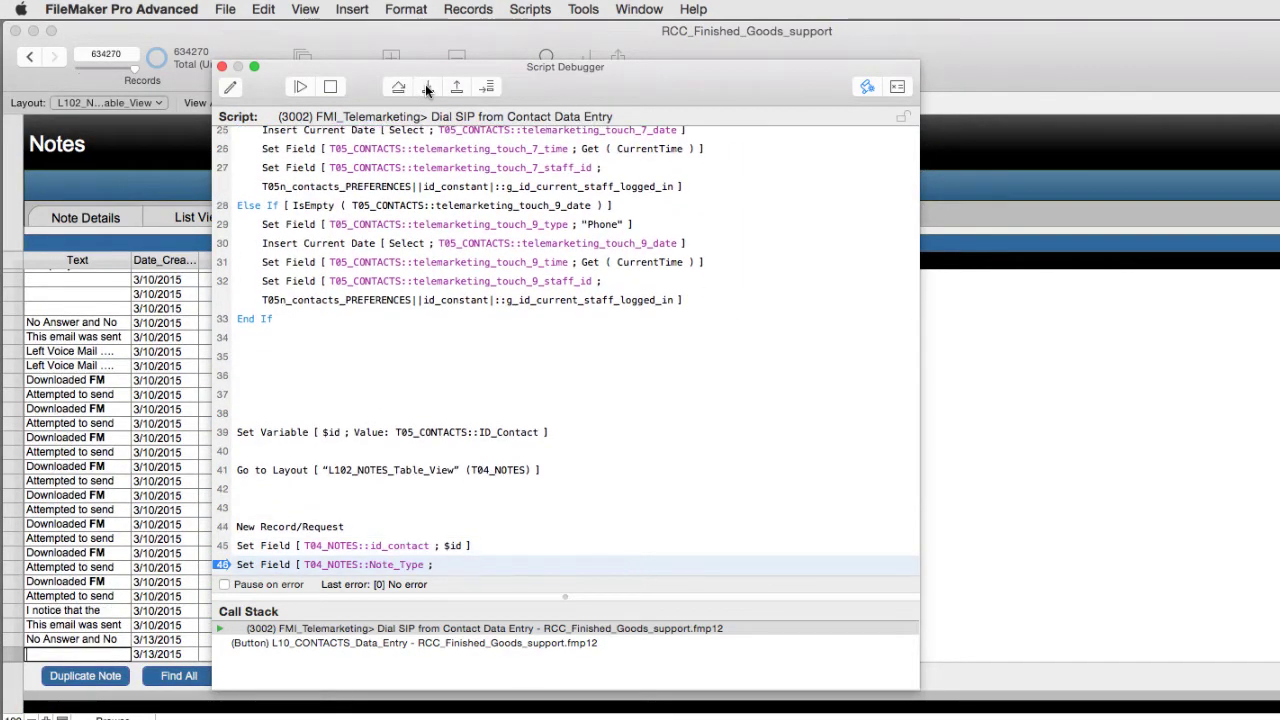
click(427, 90)
click(427, 90)
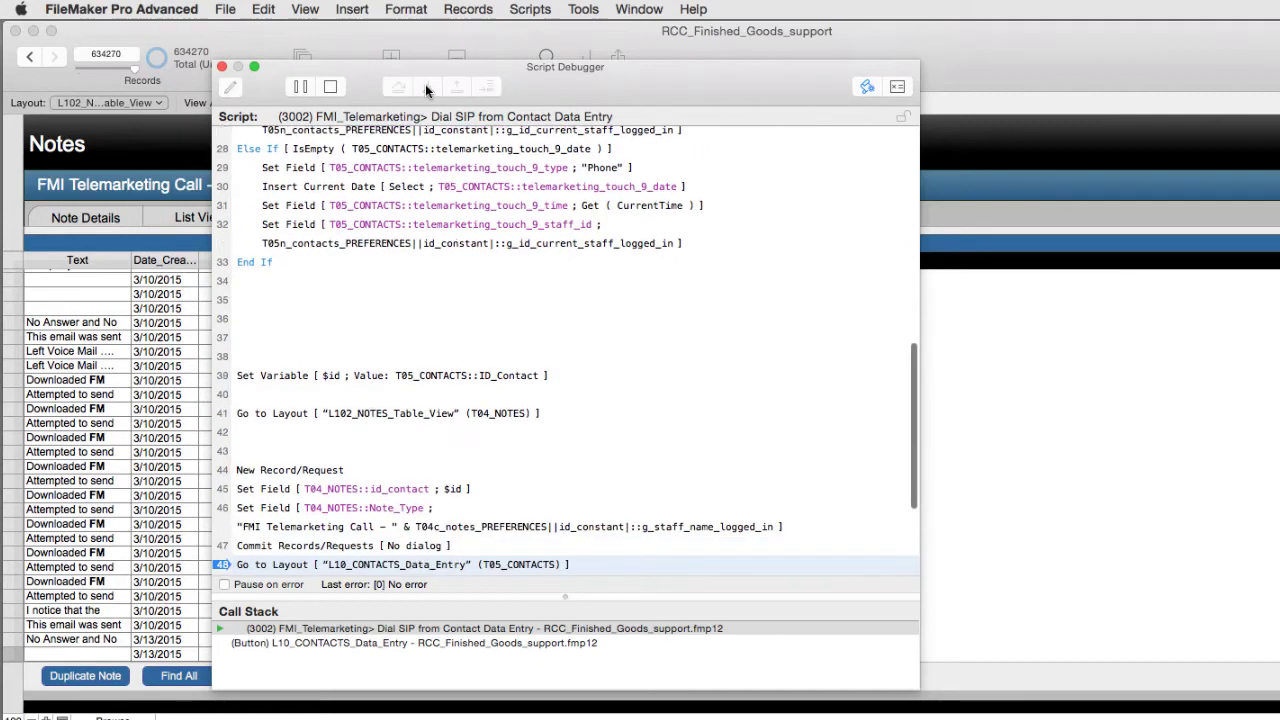
click(425, 84)
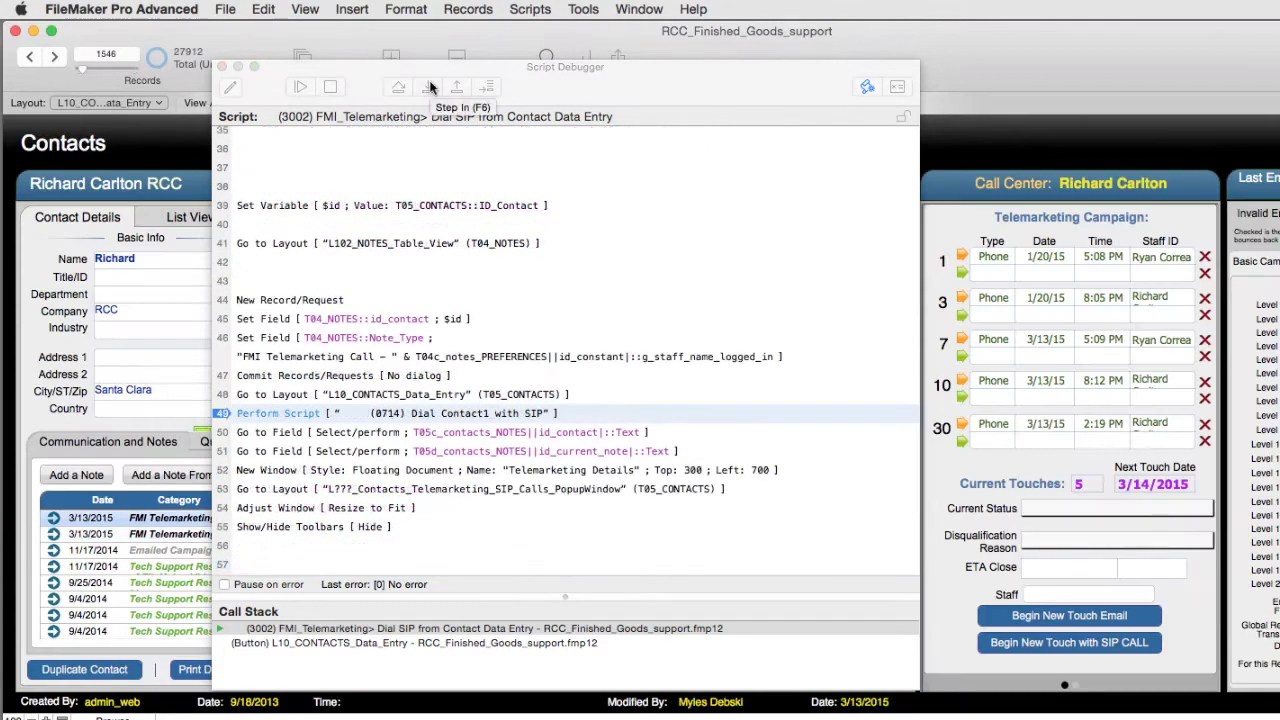
Step into the Dial Contact1 with SIP subscript, and end the debugging session by halting the script and closing the Script Debugger
click(533, 73)
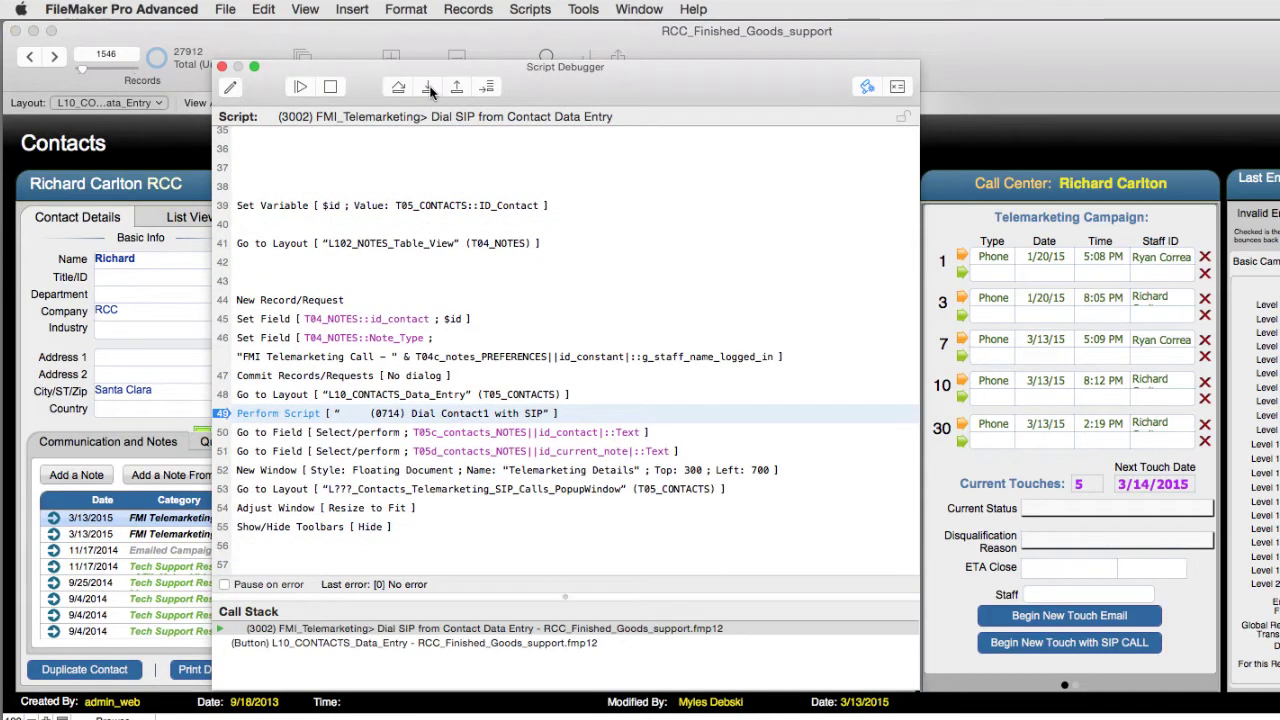
click(428, 89)
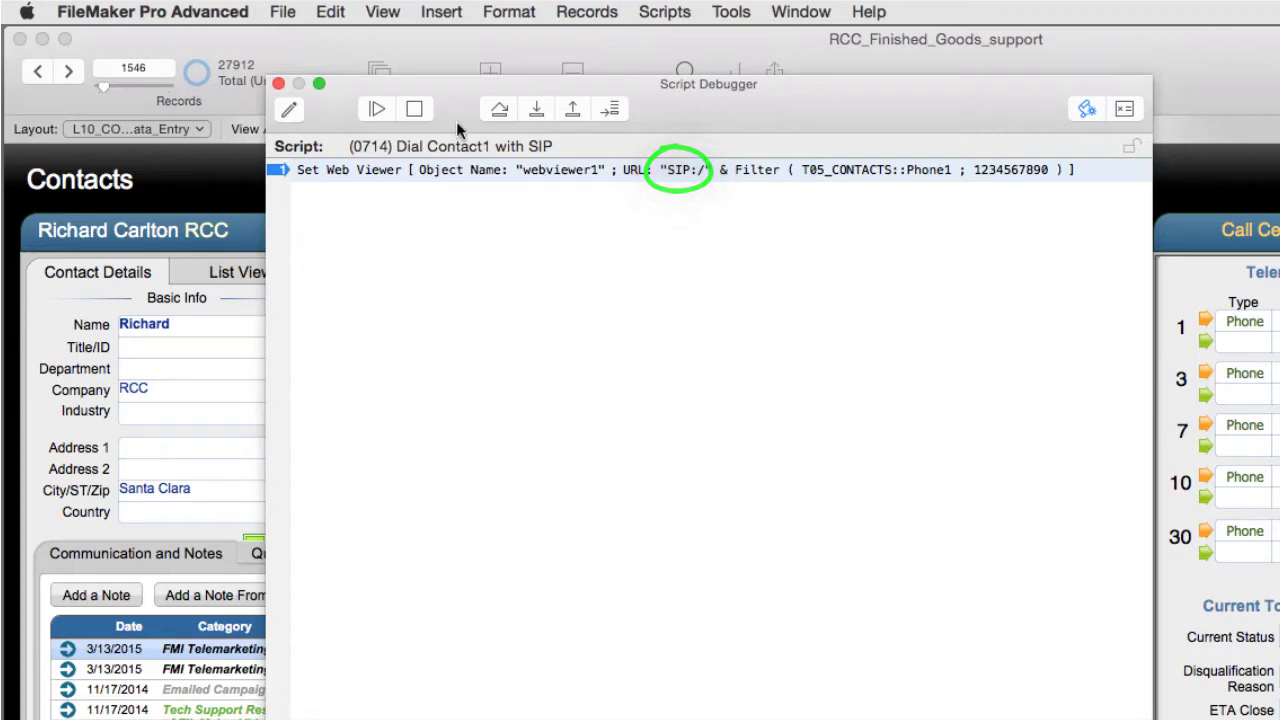
click(412, 110)
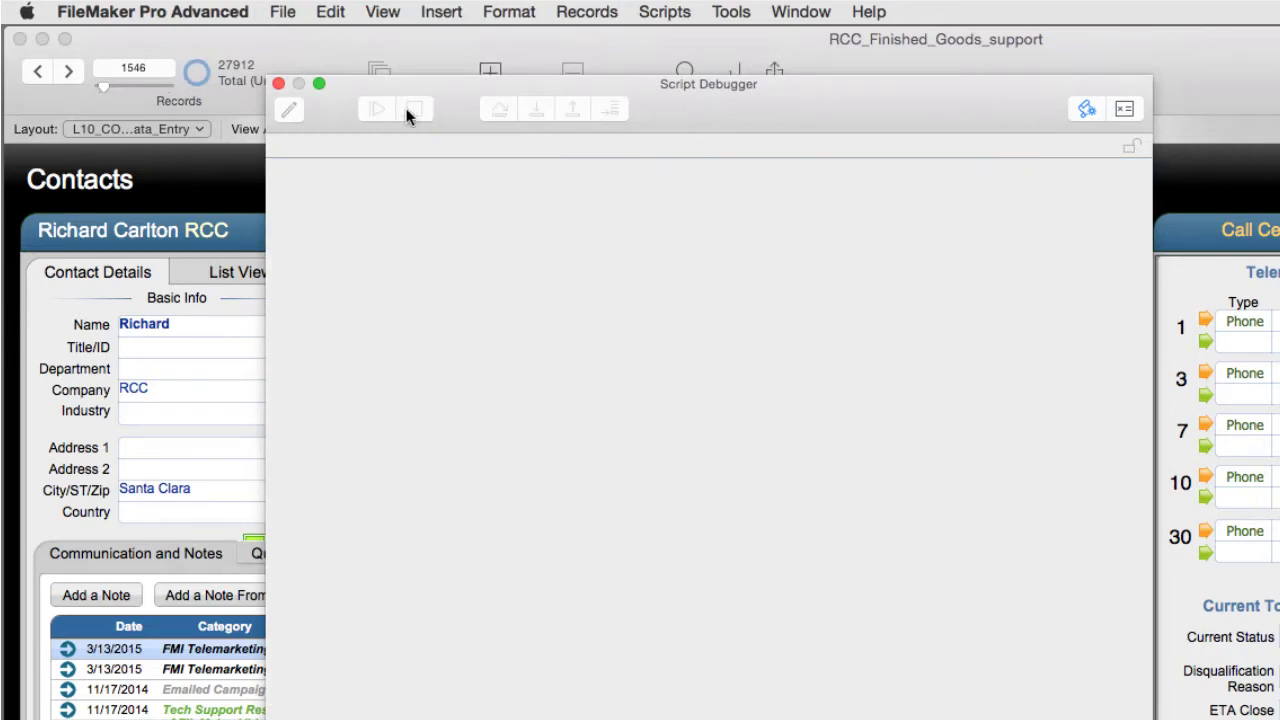
click(278, 83)
Search the Script Workspace for 0714 and open the (0714) Dial Contact1 with SIP script
click(665, 12)
click(669, 34)
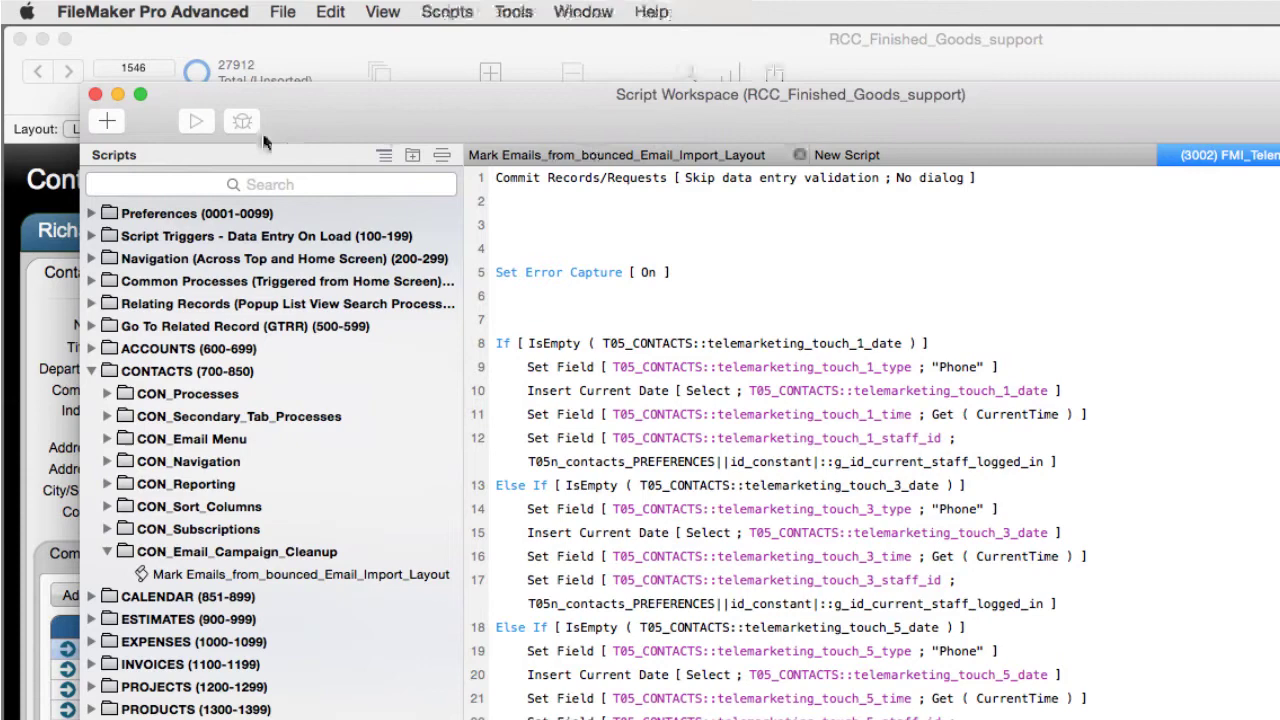
click(277, 182)
text(07)
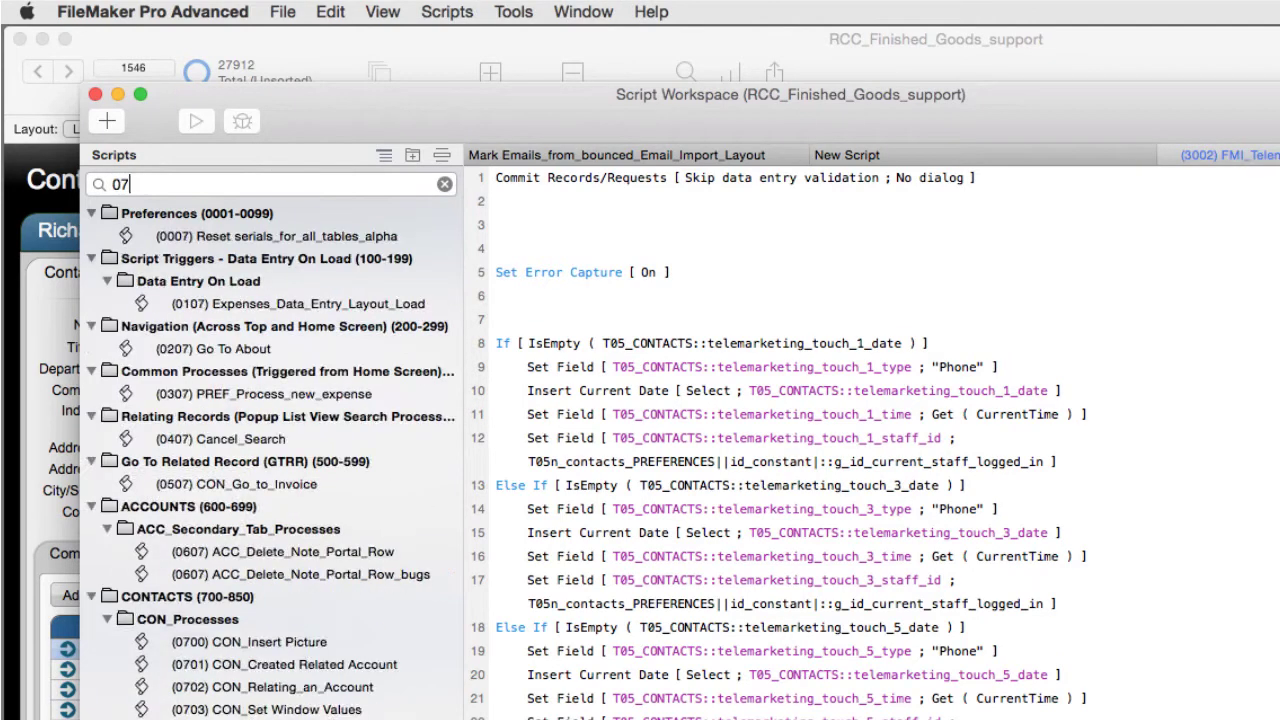
text(14)
click(150, 258)
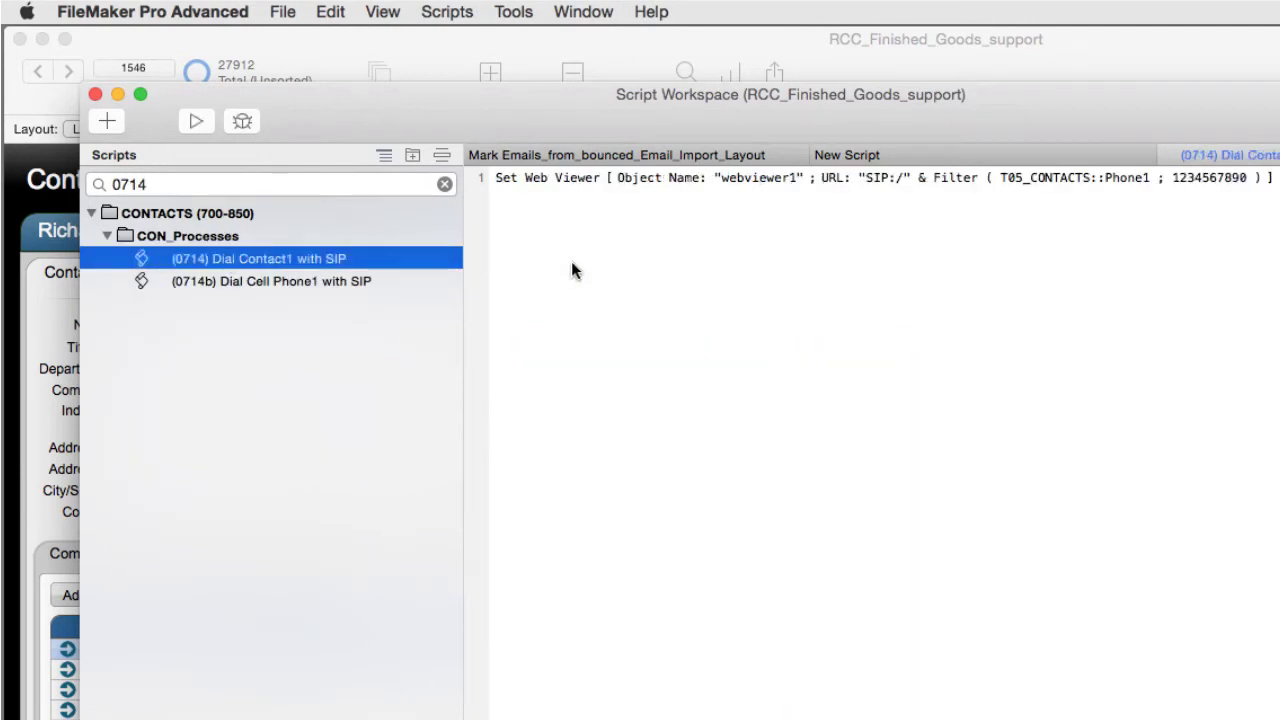
Open the Go to URL options of the script's Set Web Viewer step for the webviewer1 object
click(1101, 178)
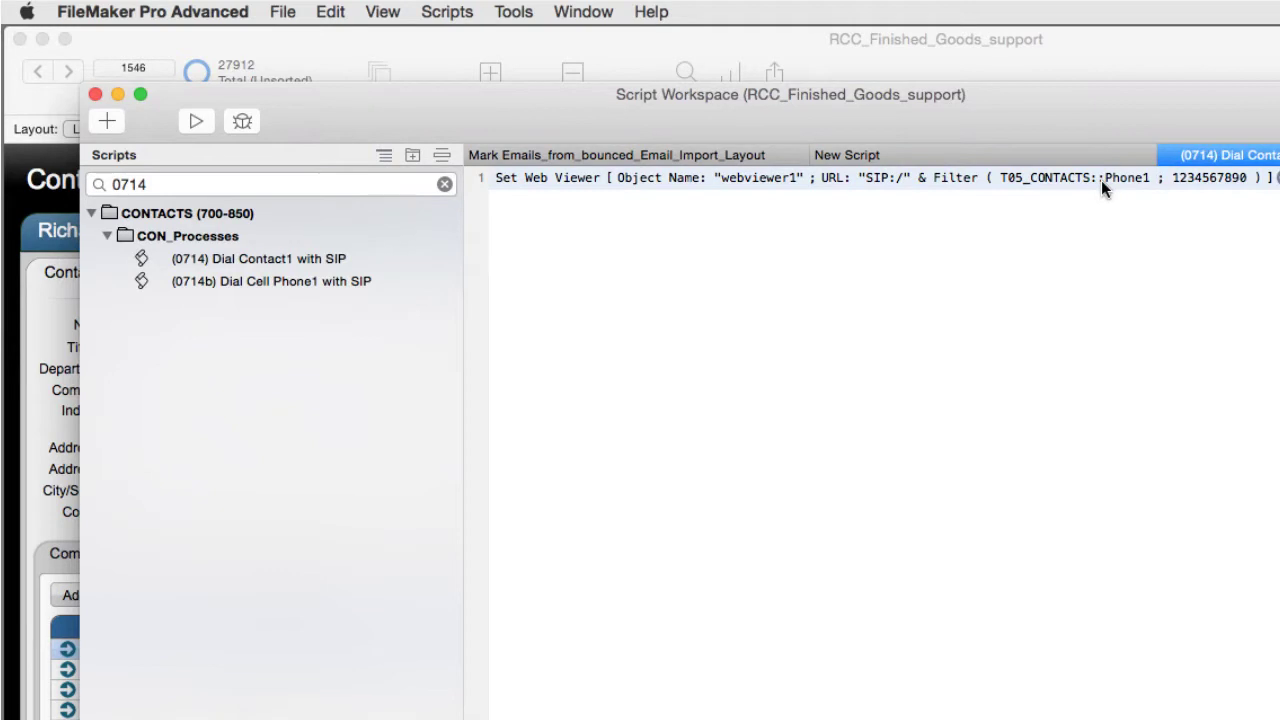
click(1274, 178)
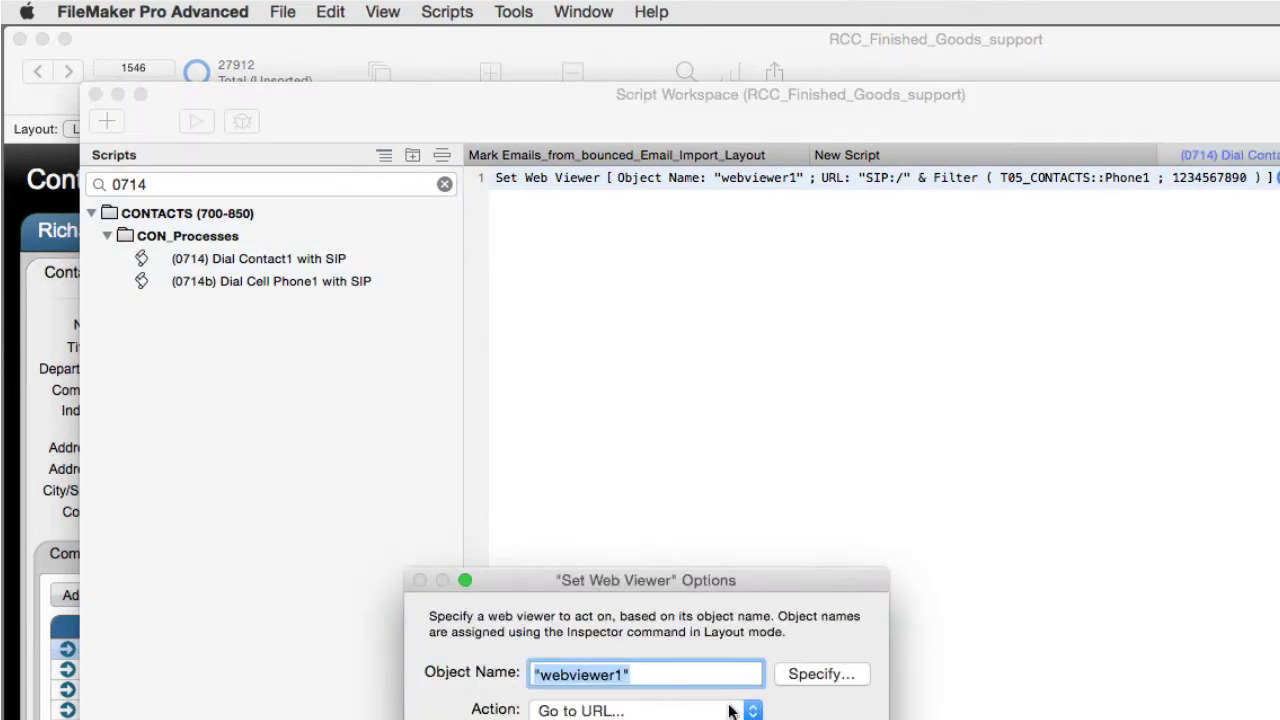
click(729, 711)
click(729, 711)
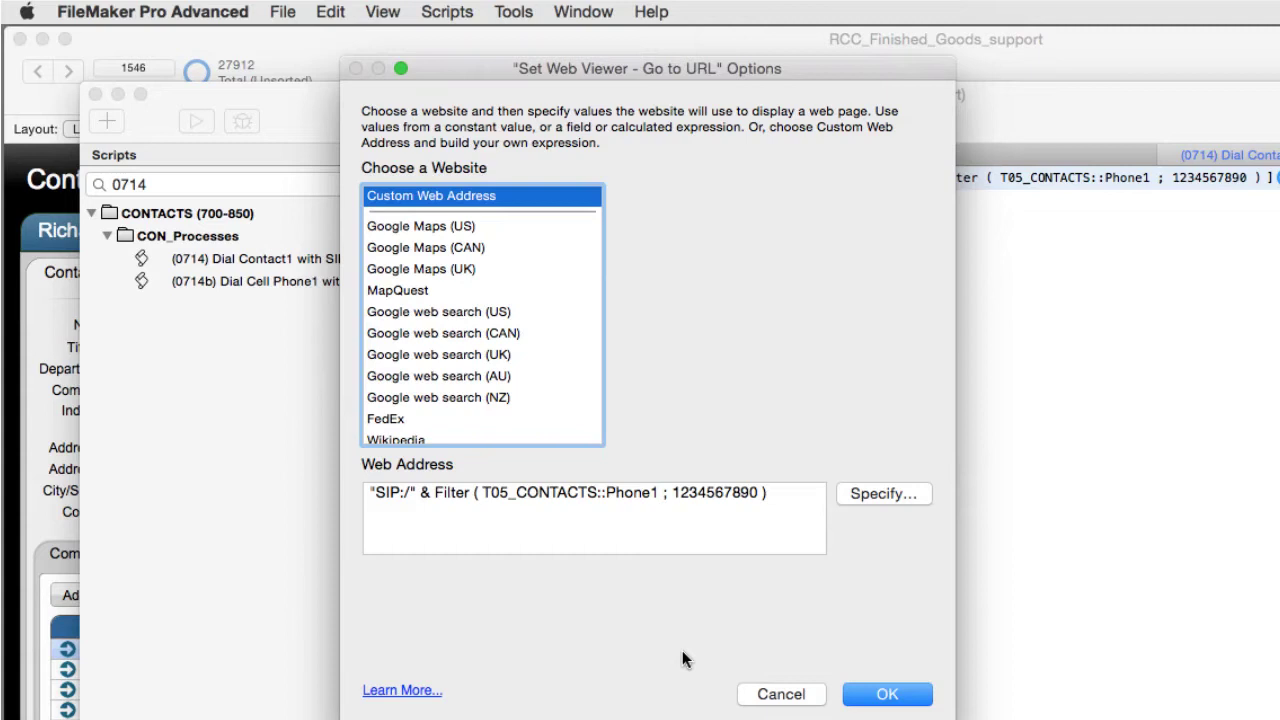
click(762, 492)
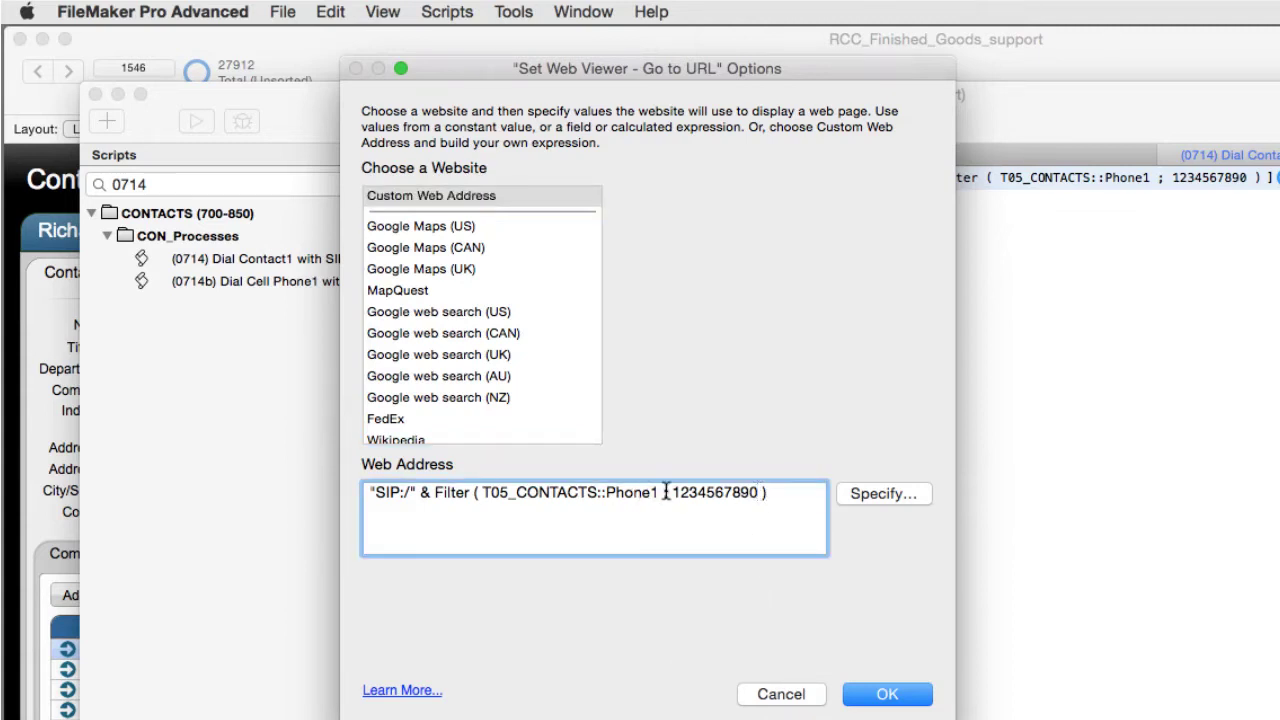
drag(656, 492, 760, 487)
double_click(624, 492)
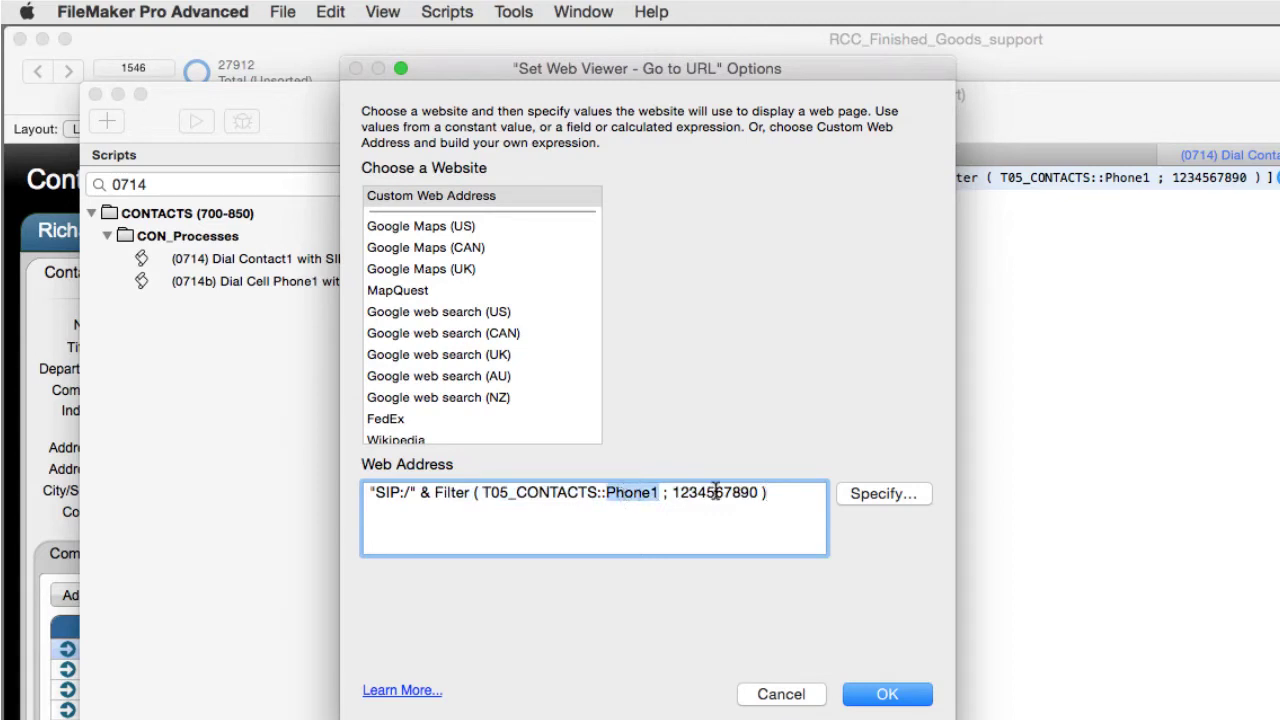
drag(671, 492, 759, 492)
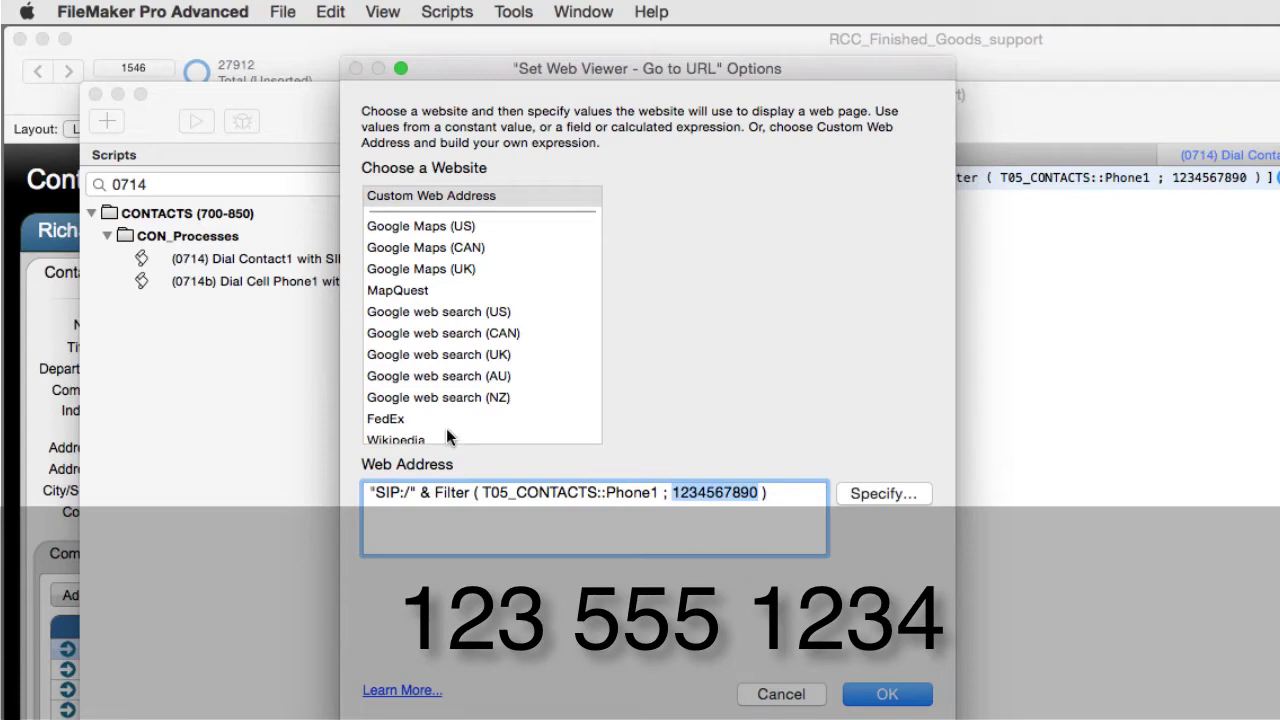
click(393, 492)
drag(393, 492, 375, 493)
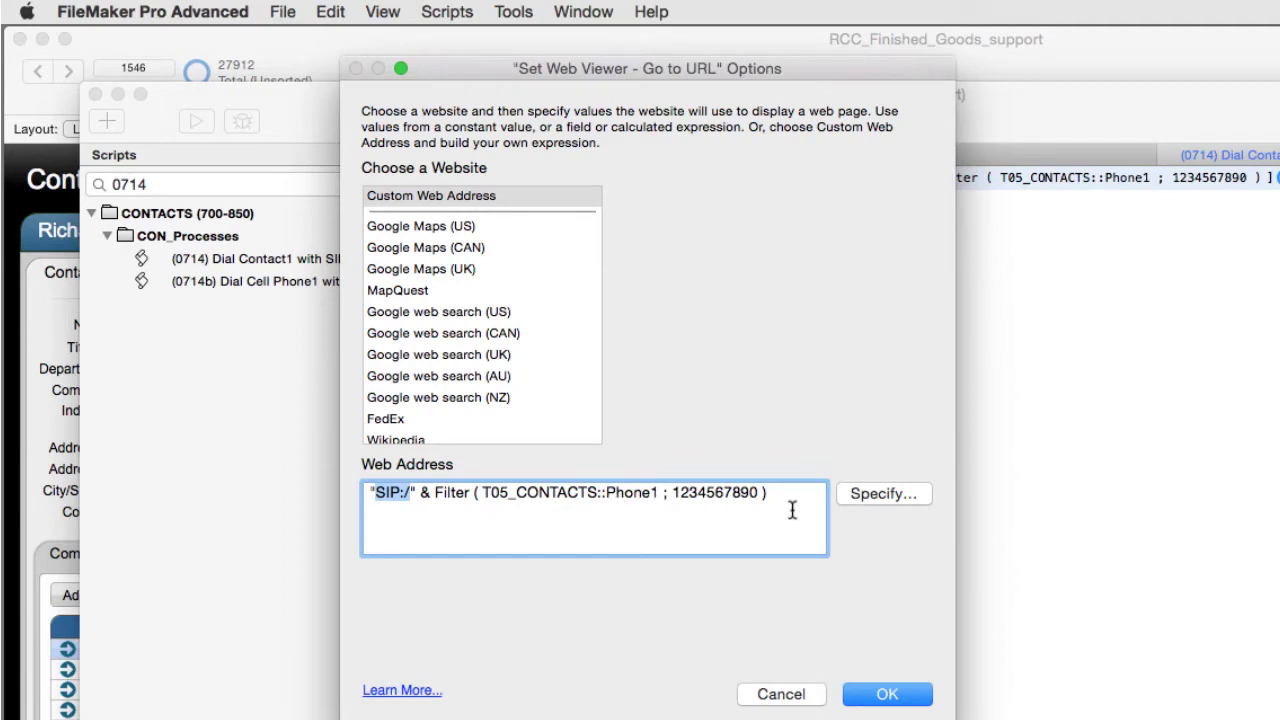
drag(792, 511, 199, 481)
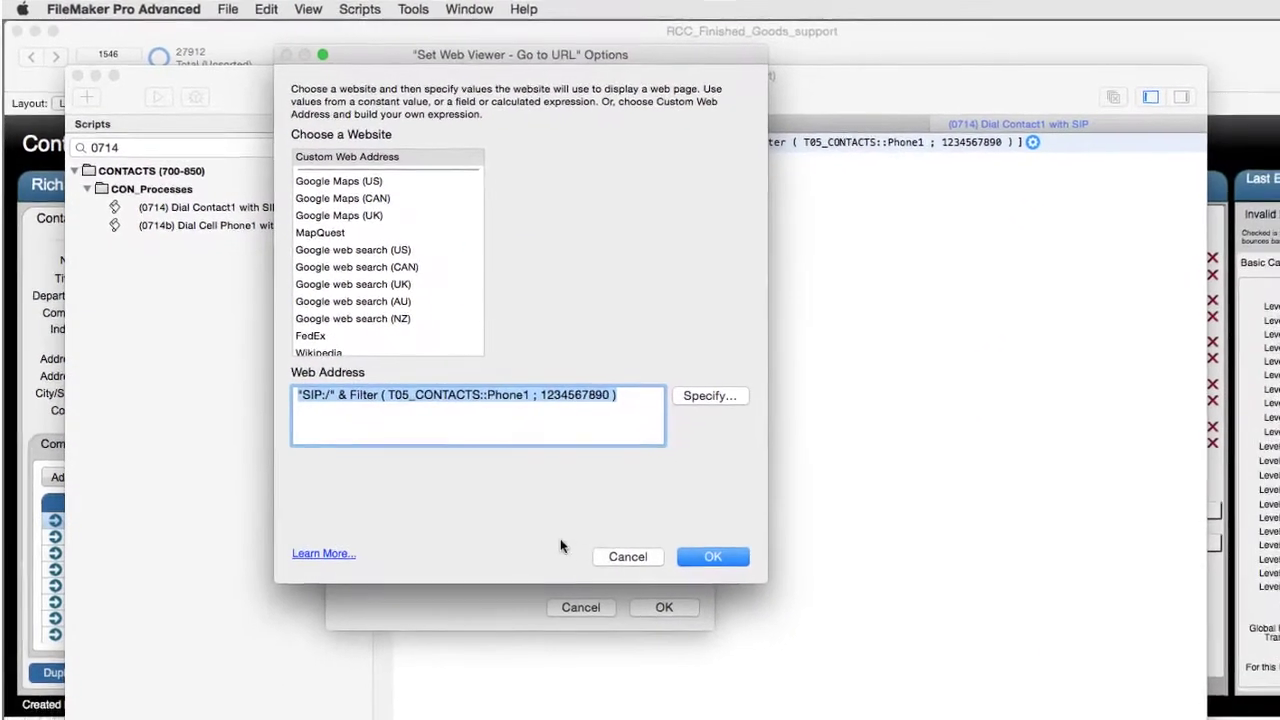
Cancel both Set Web Viewer option dialogs and close the Script Workspace, committing the contact record
click(610, 554)
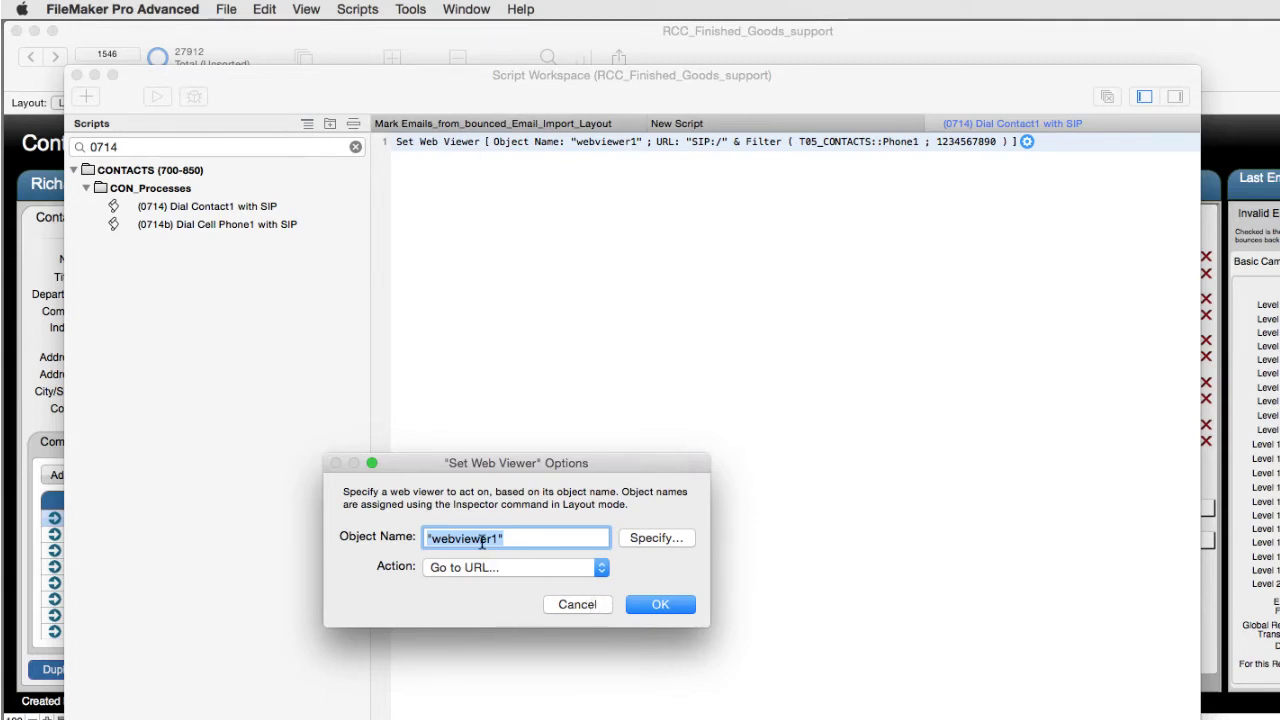
click(577, 604)
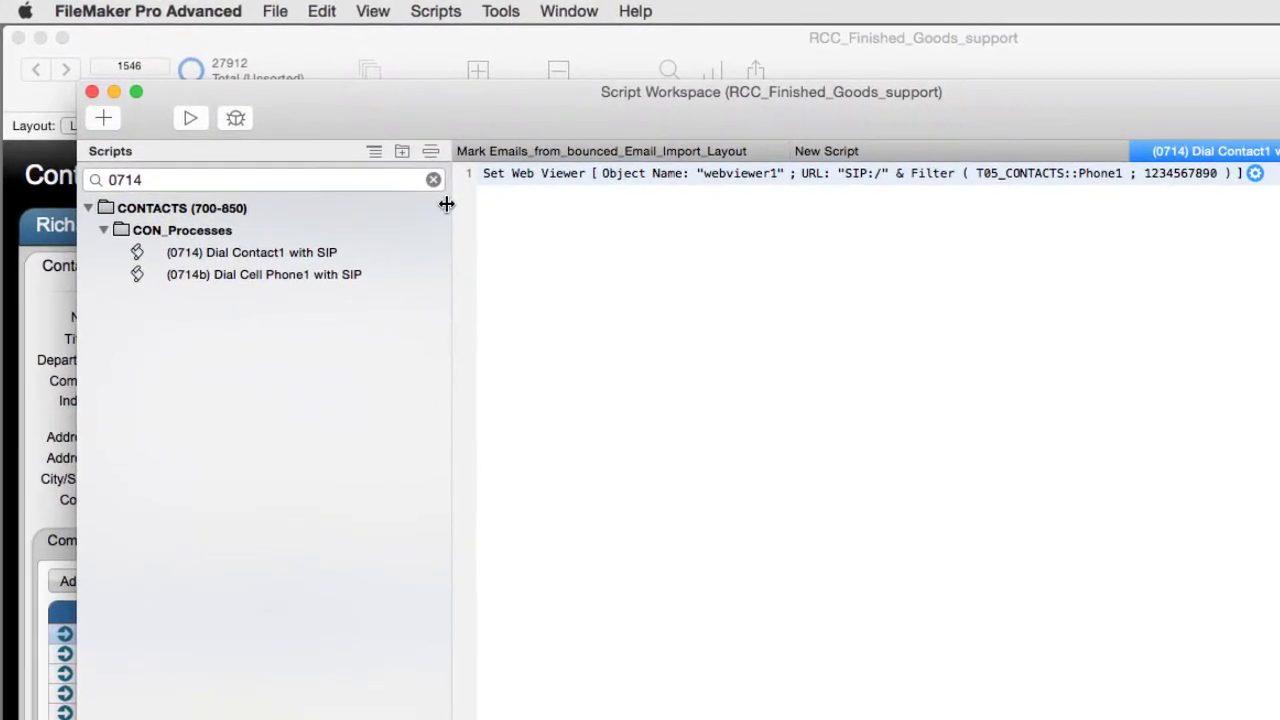
click(91, 92)
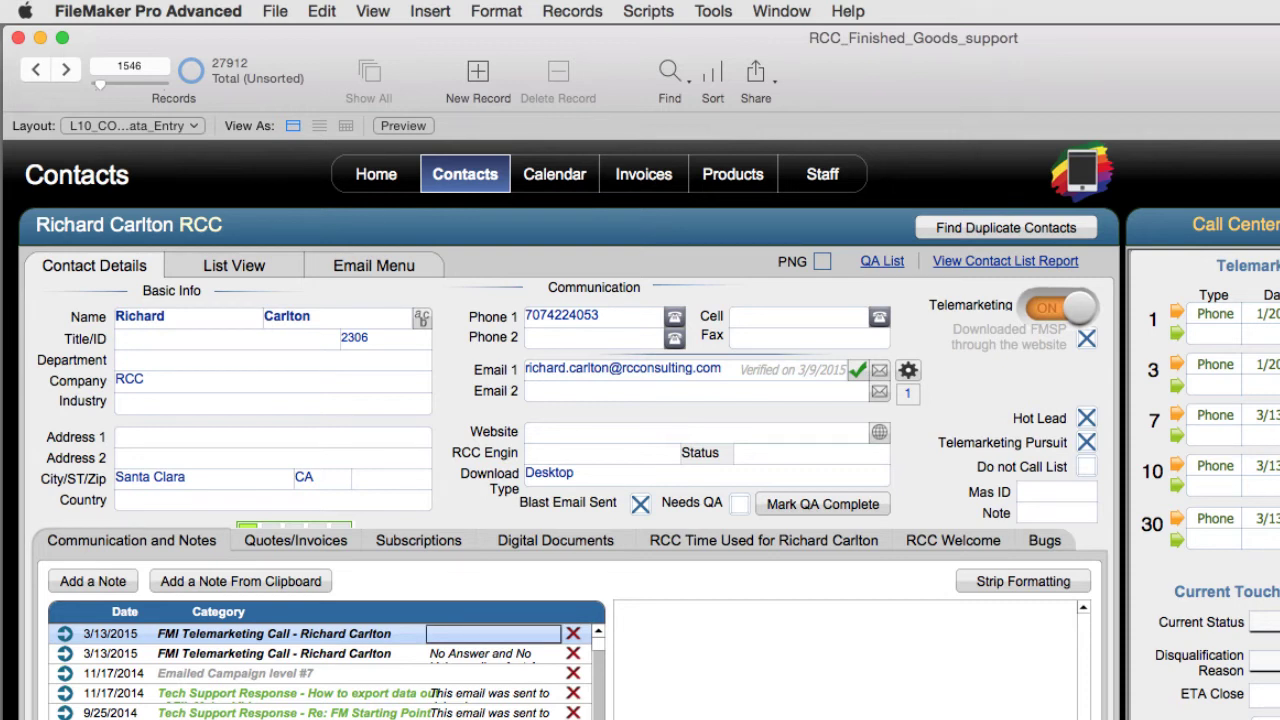
key(KP_Enter)
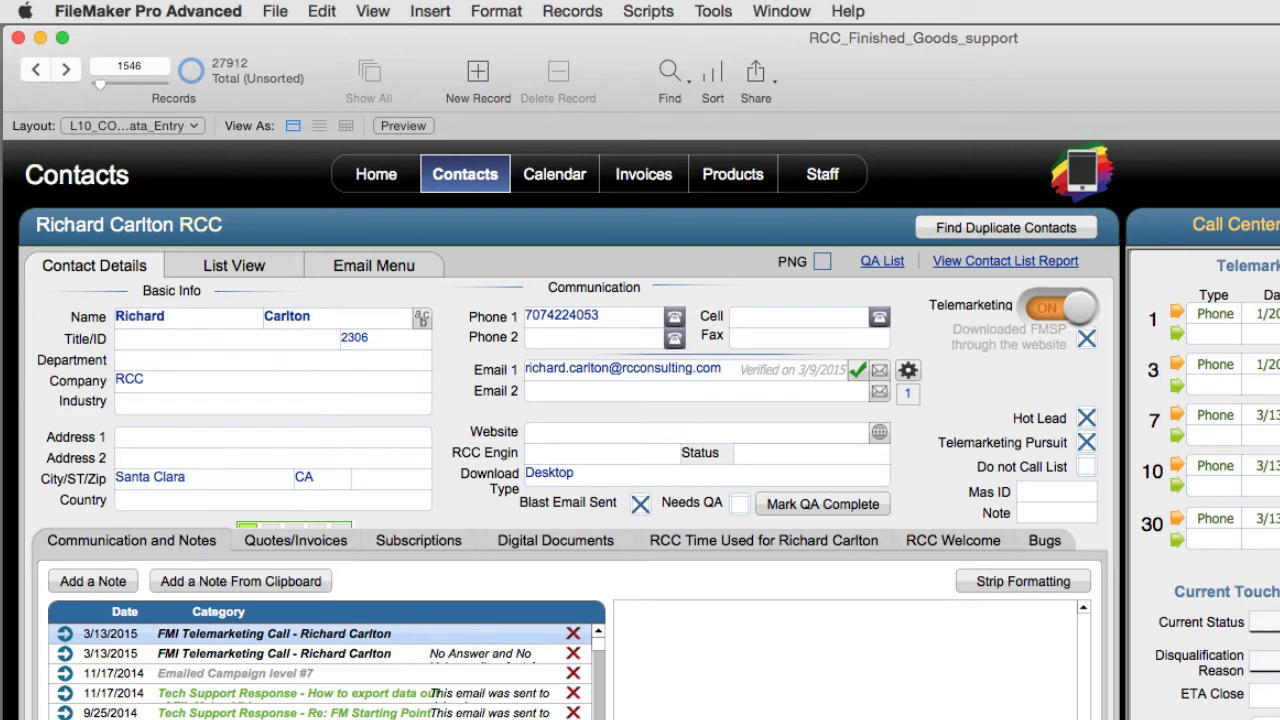